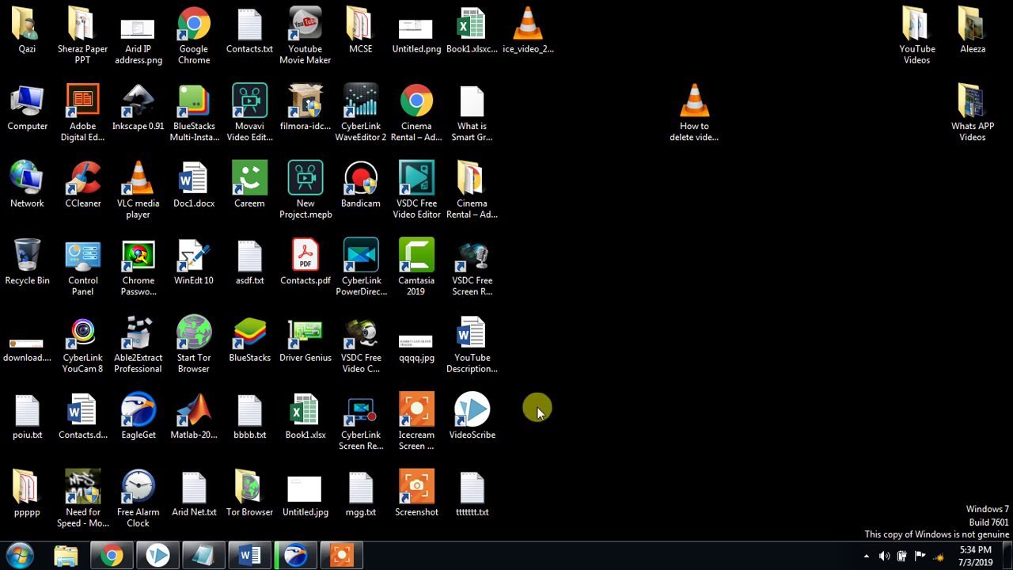
# Switch to the blank Word document and enter "Cleaner" at the start of the page
pyautogui.moveTo(253, 555)
pyautogui.click(441, 346)
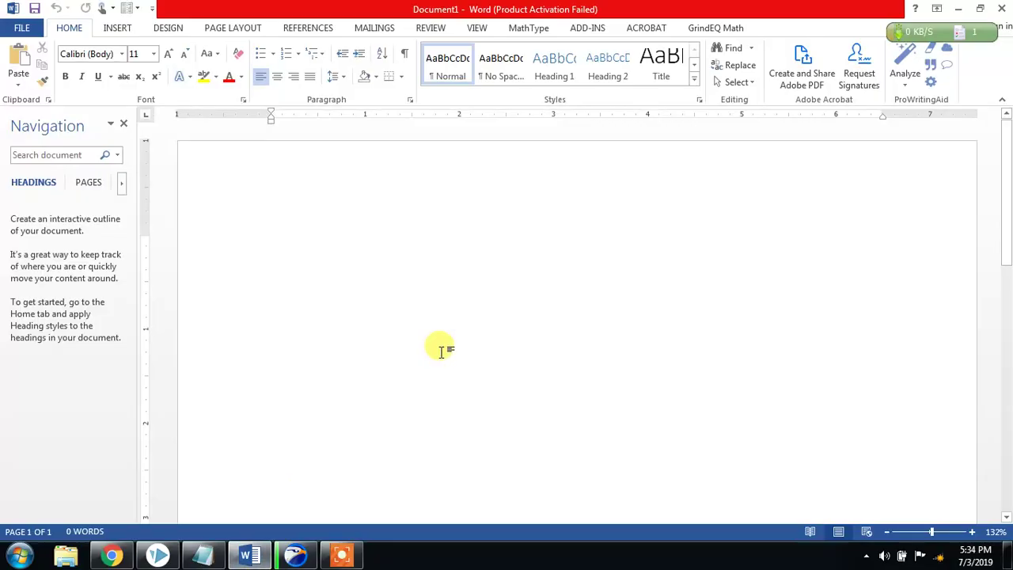
pyautogui.write('c')
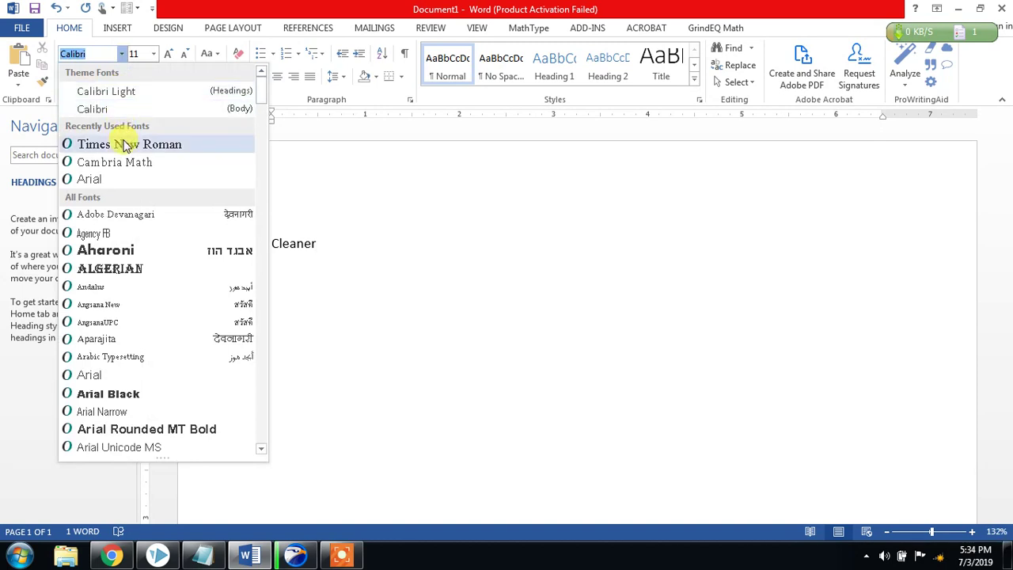
# Try to format the text as Times New Roman at size 28 without selecting the word
pyautogui.click(127, 144)
pyautogui.click(162, 53)
pyautogui.click(162, 53)
pyautogui.click(162, 54)
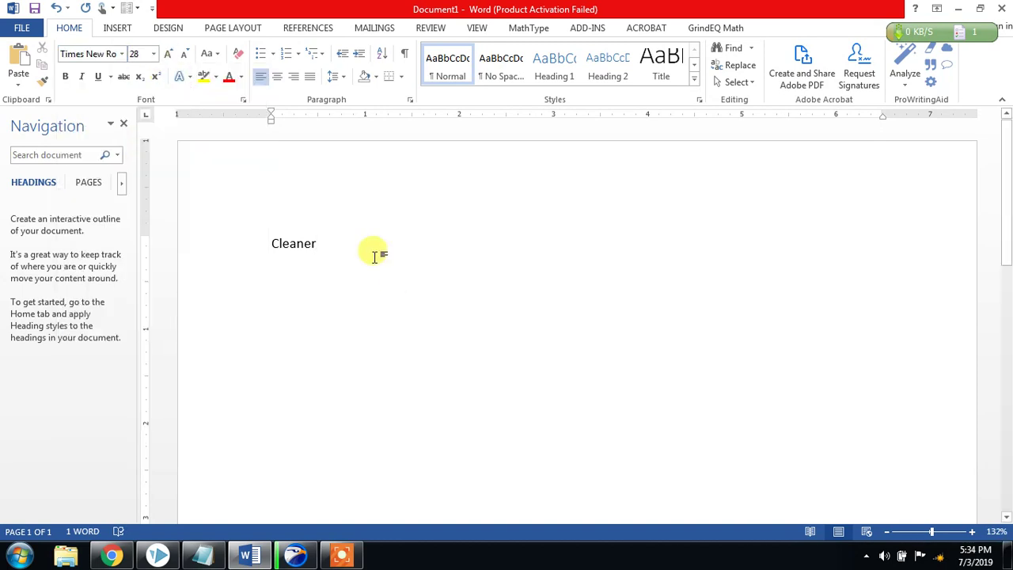
# Format the word "Cleaner" in Times New Roman at size 26
pyautogui.moveTo(375, 253); pyautogui.dragTo(271, 244)
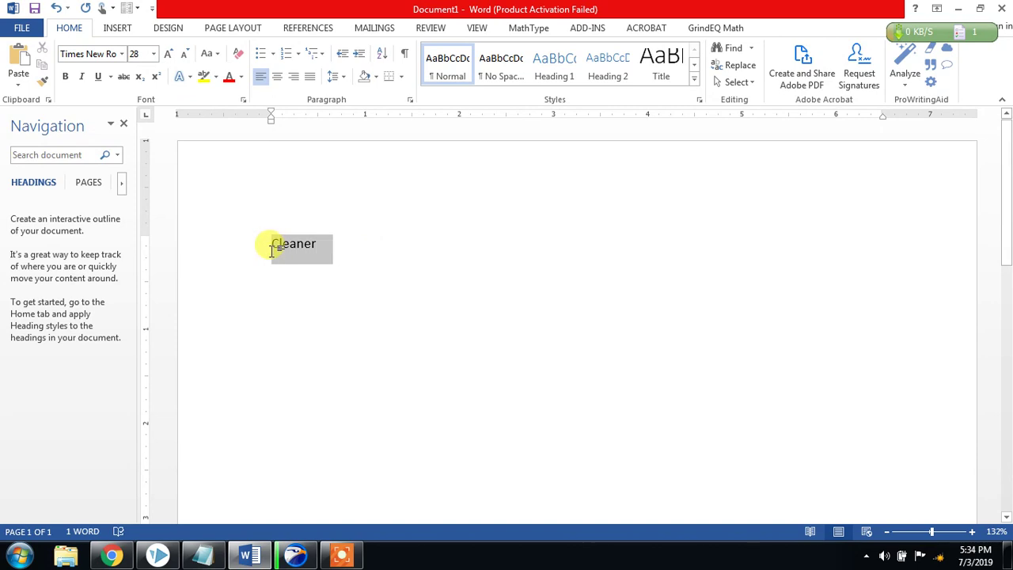
pyautogui.click(170, 59)
pyautogui.click(170, 59)
pyautogui.click(170, 59)
pyautogui.click(171, 60)
pyautogui.click(170, 59)
pyautogui.click(171, 59)
pyautogui.click(170, 59)
pyautogui.click(170, 59)
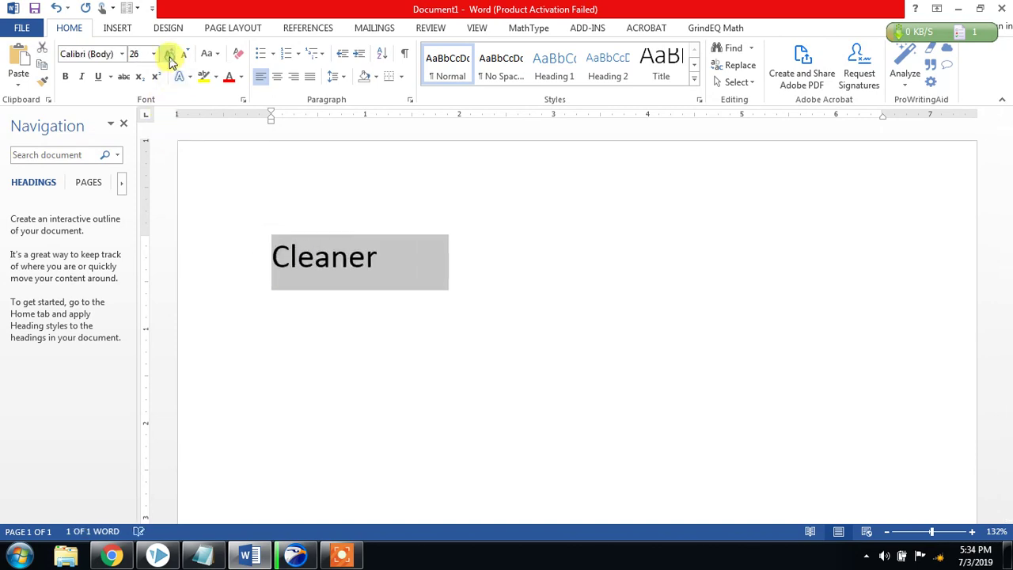
pyautogui.click(123, 54)
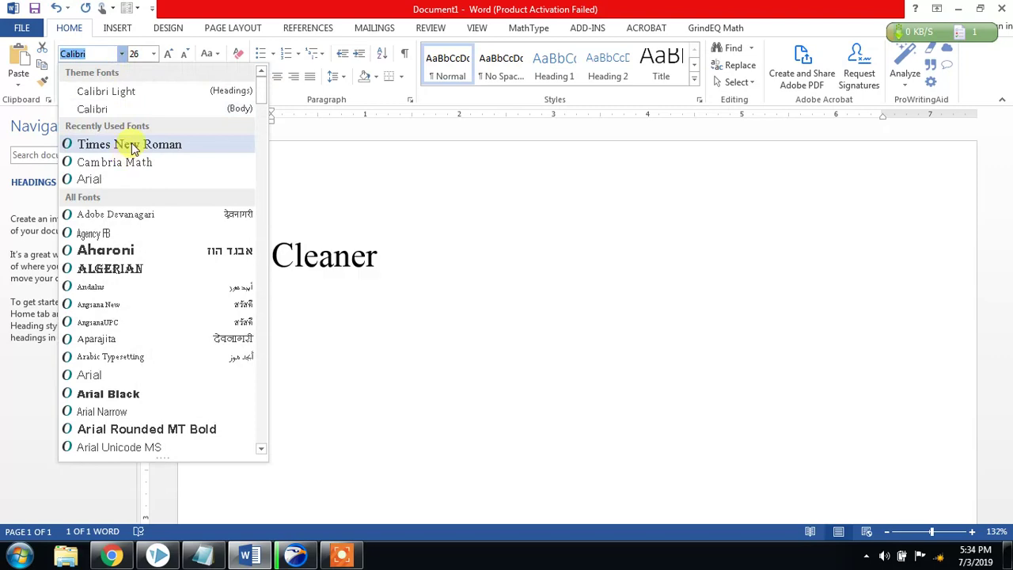
pyautogui.click(127, 144)
# Continue the line after "Cleaner" with "you can download", correcting the misspelled last word
pyautogui.click(427, 257)
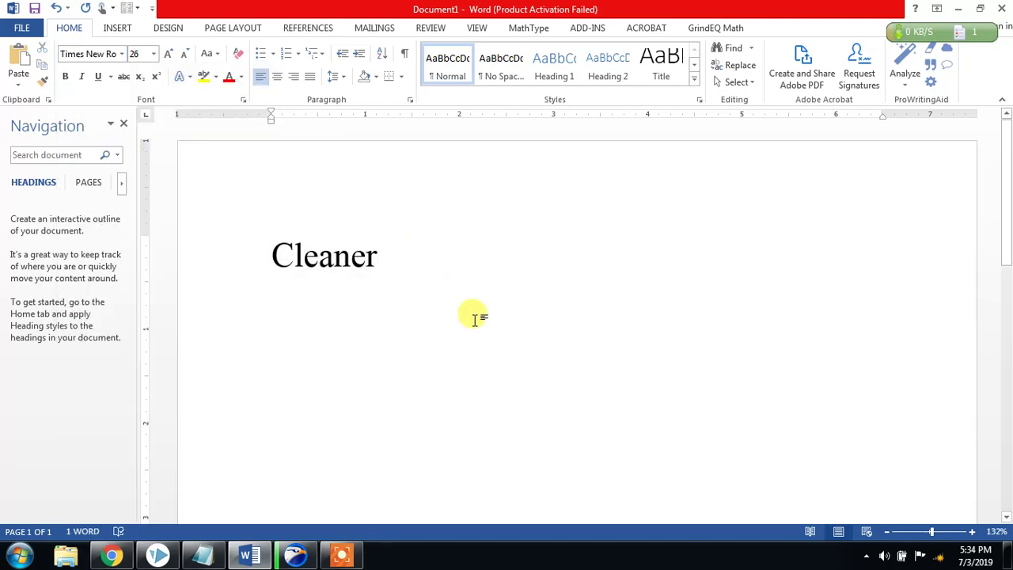
pyautogui.write('yo')
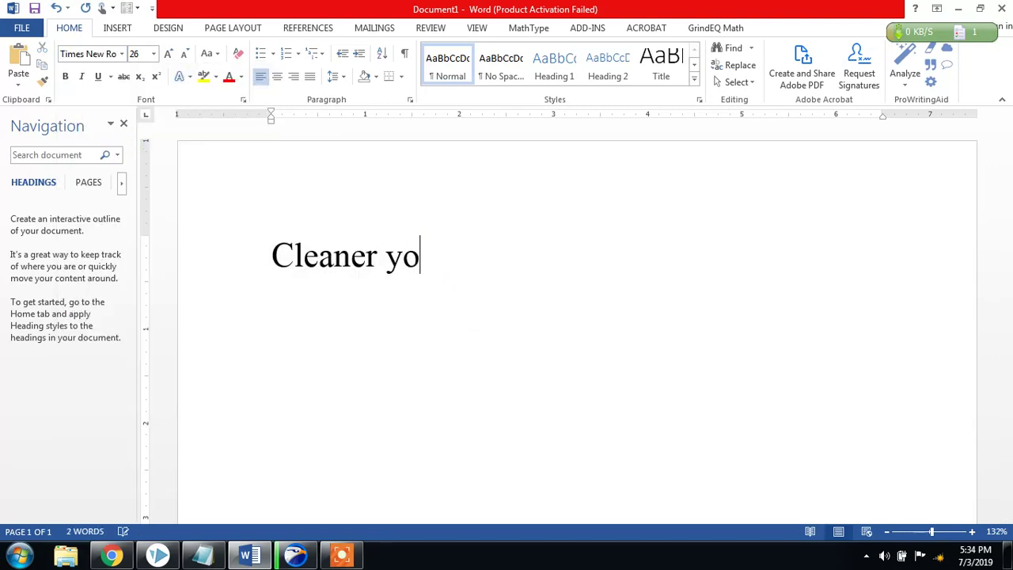
pyautogui.write('u can ')
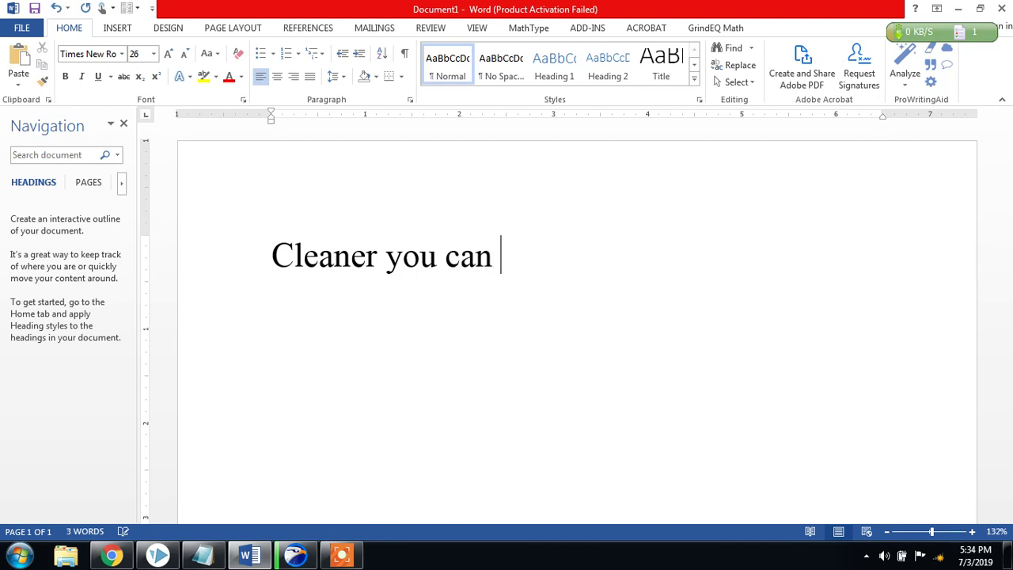
pyautogui.write('donw')
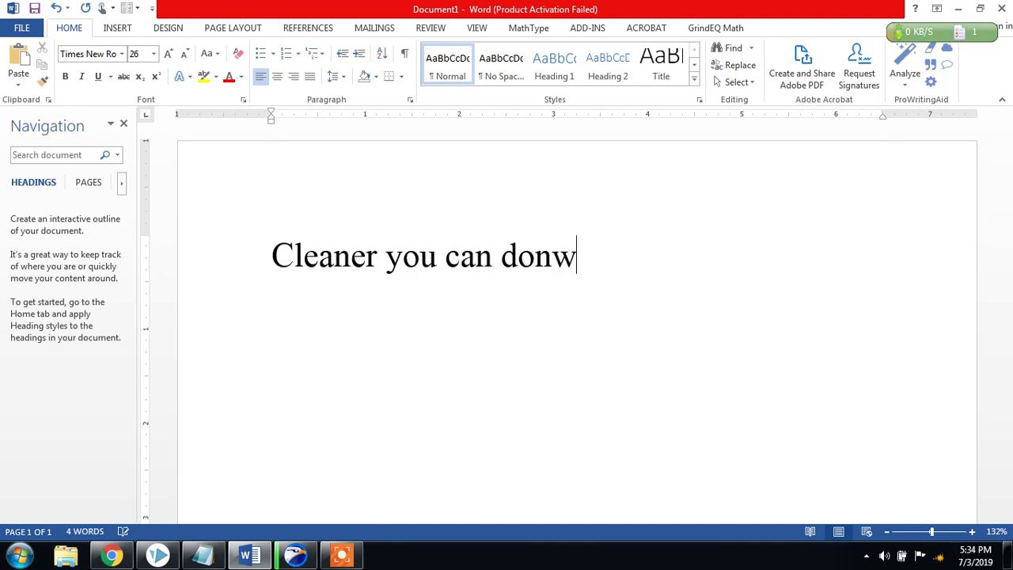
pyautogui.write('nload')
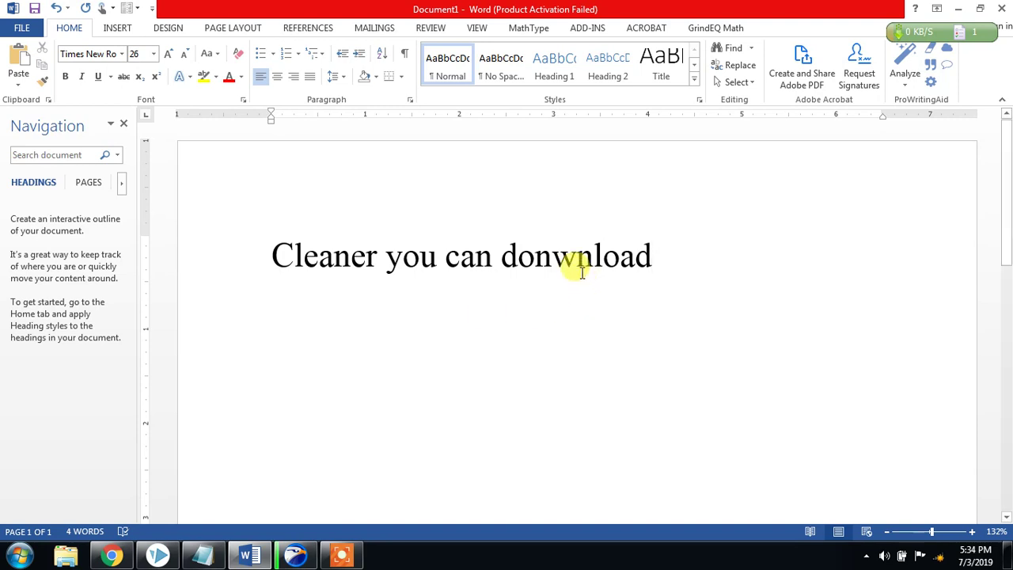
pyautogui.click(546, 263)
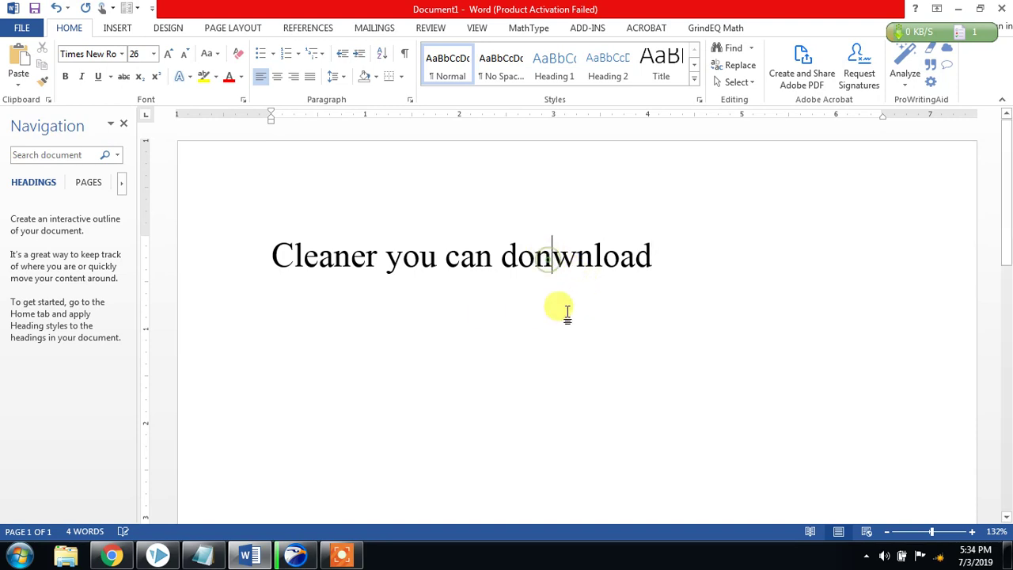
pyautogui.press('BackSpace')
# Finish the sentence after "download" with "Ccleaner from cleanear .com"
pyautogui.click(685, 269)
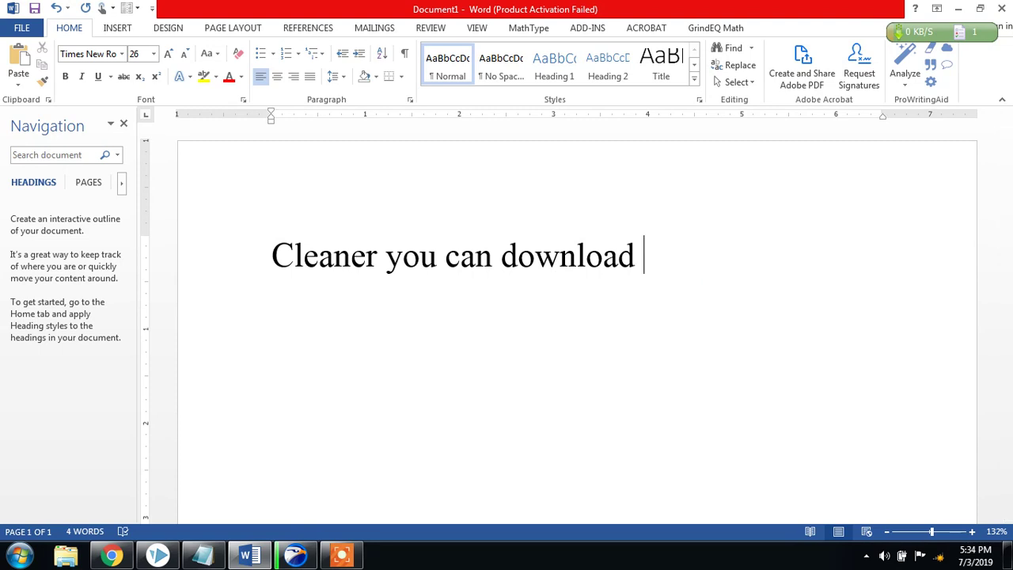
pyautogui.write('C')
pyautogui.write('clea')
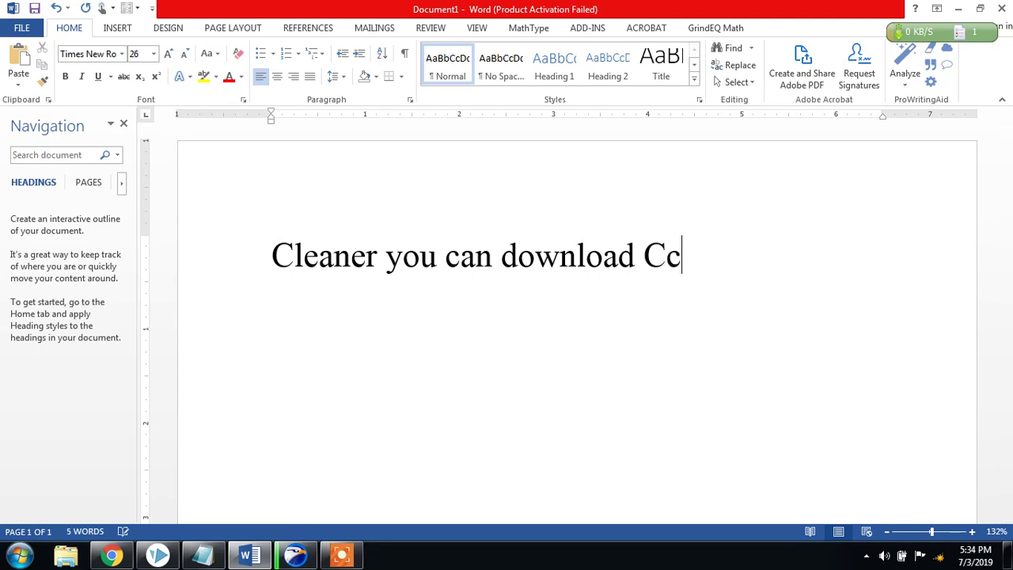
pyautogui.write('ner ')
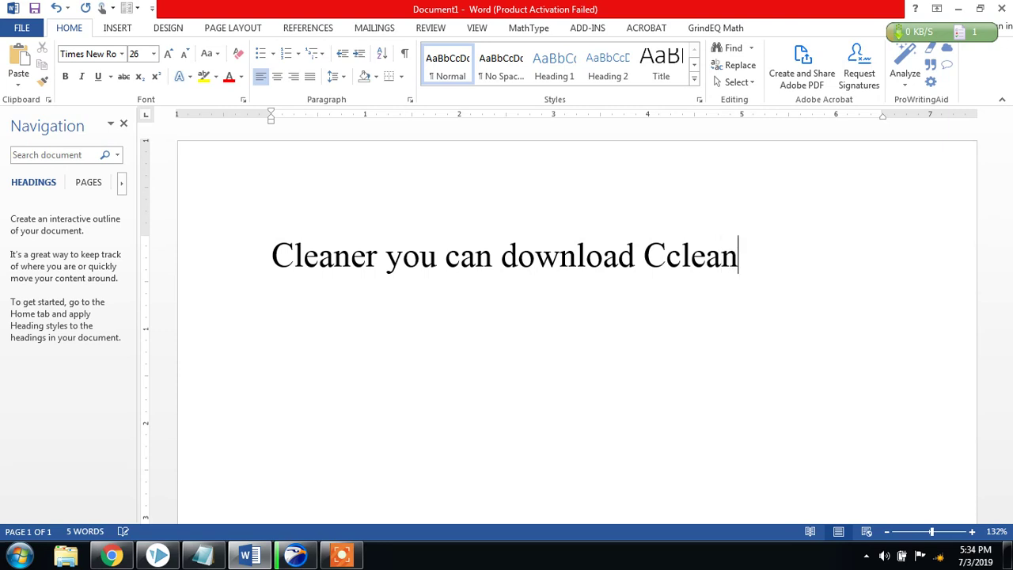
pyautogui.write('f')
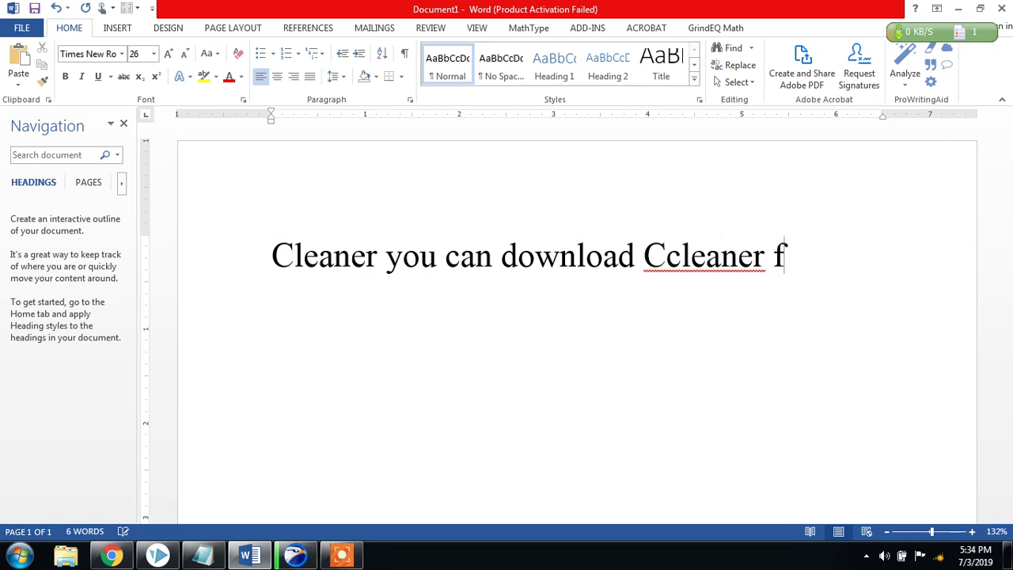
pyautogui.write('rom')
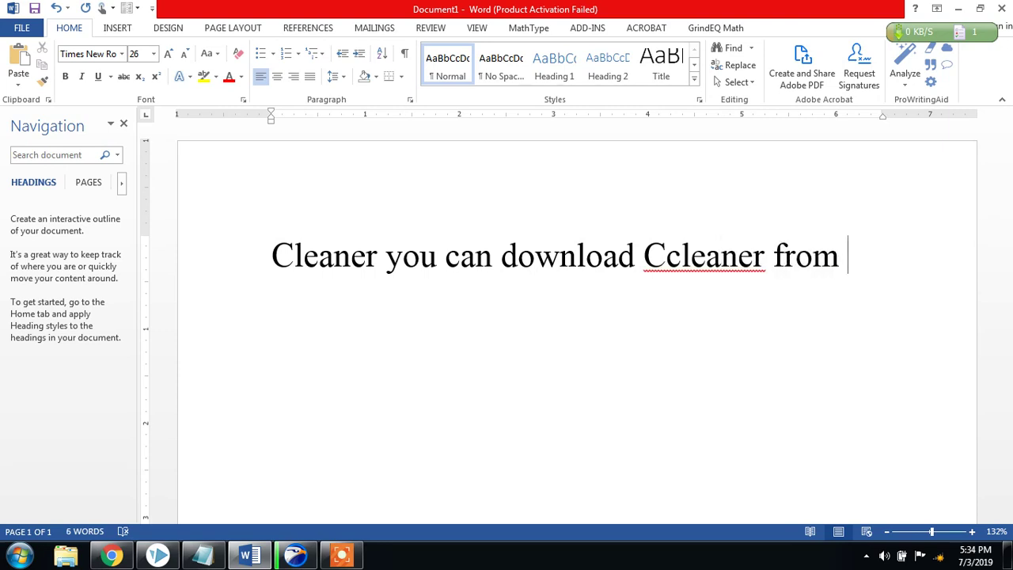
pyautogui.write(' cle')
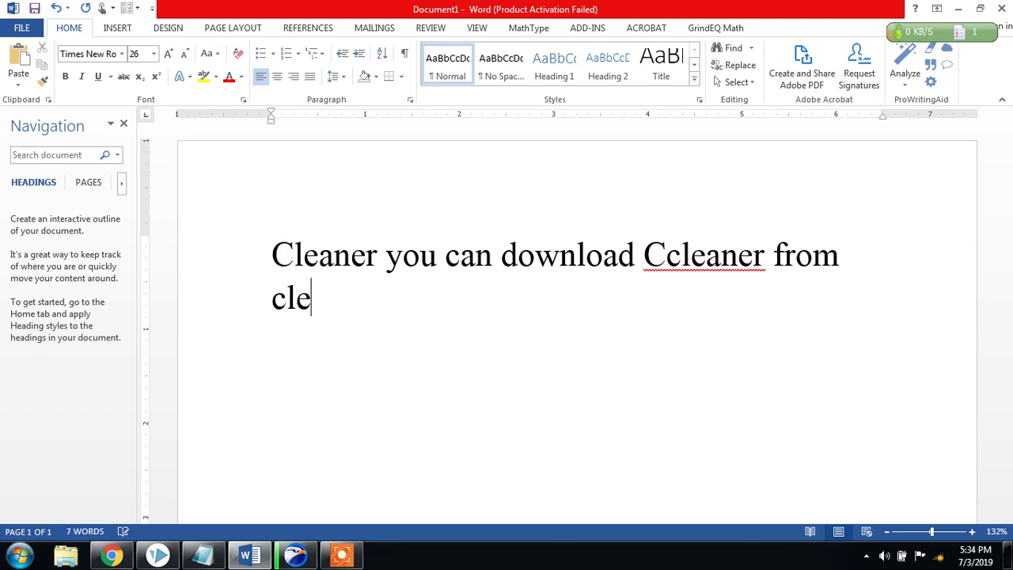
pyautogui.write('anear ')
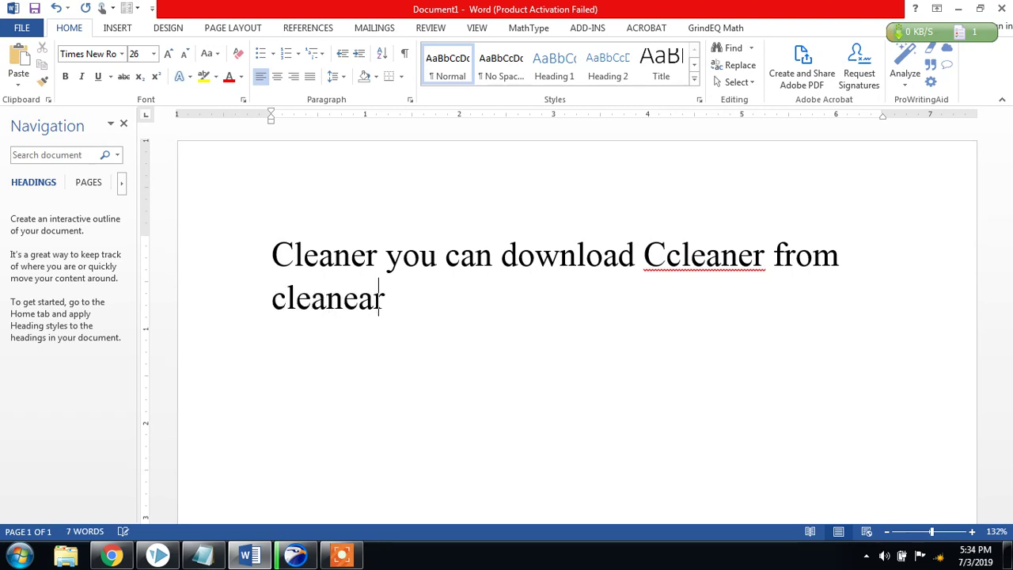
pyautogui.write('.com')
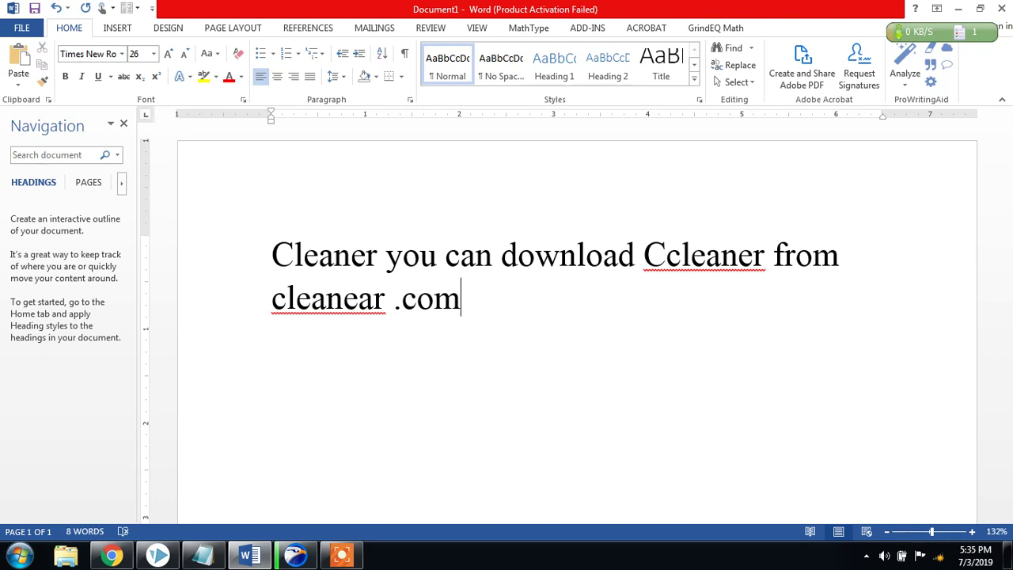
# Minimize the Word document and refresh the desktop
pyautogui.click(248, 558)
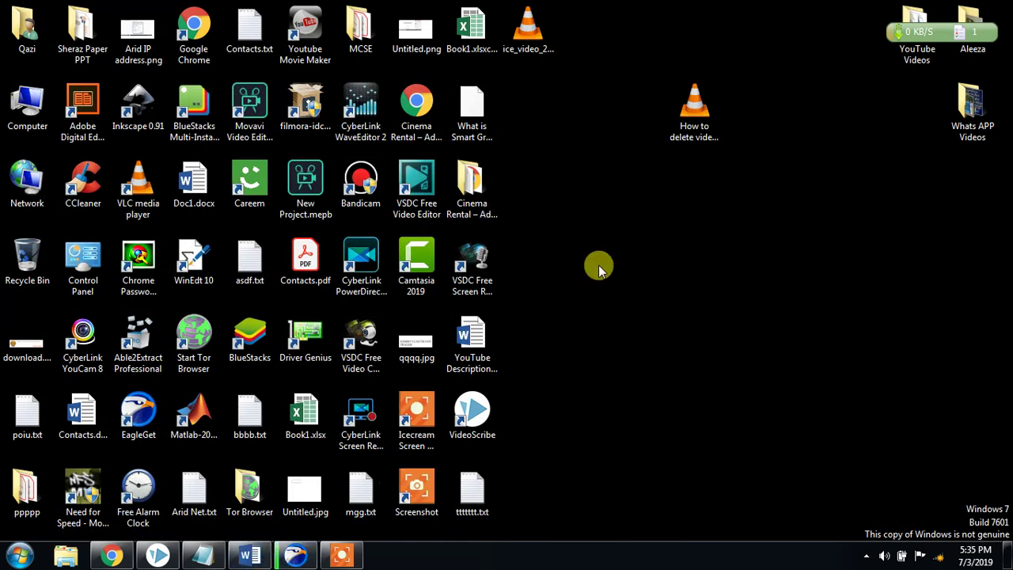
pyautogui.rightClick(602, 216)
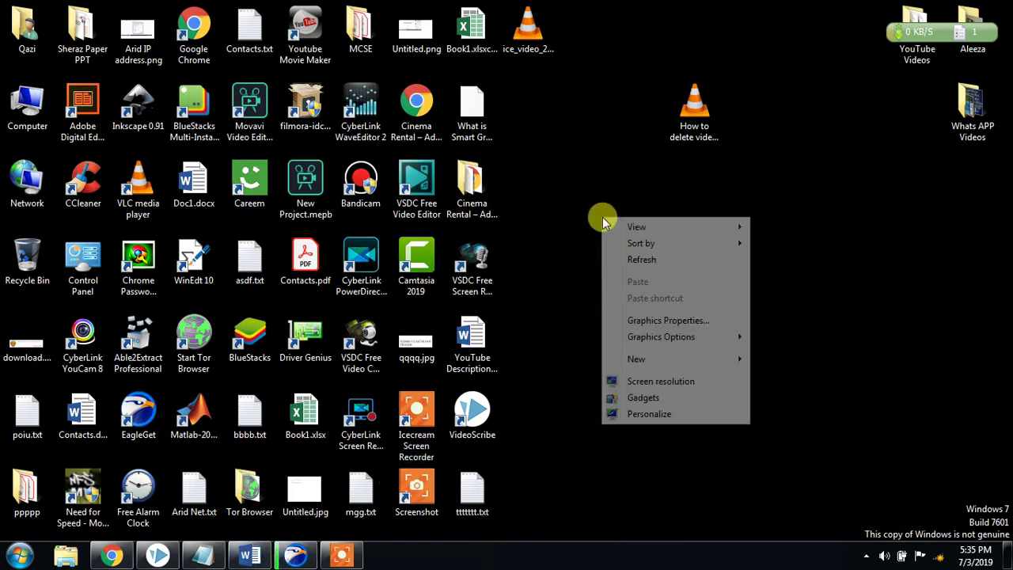
pyautogui.click(625, 258)
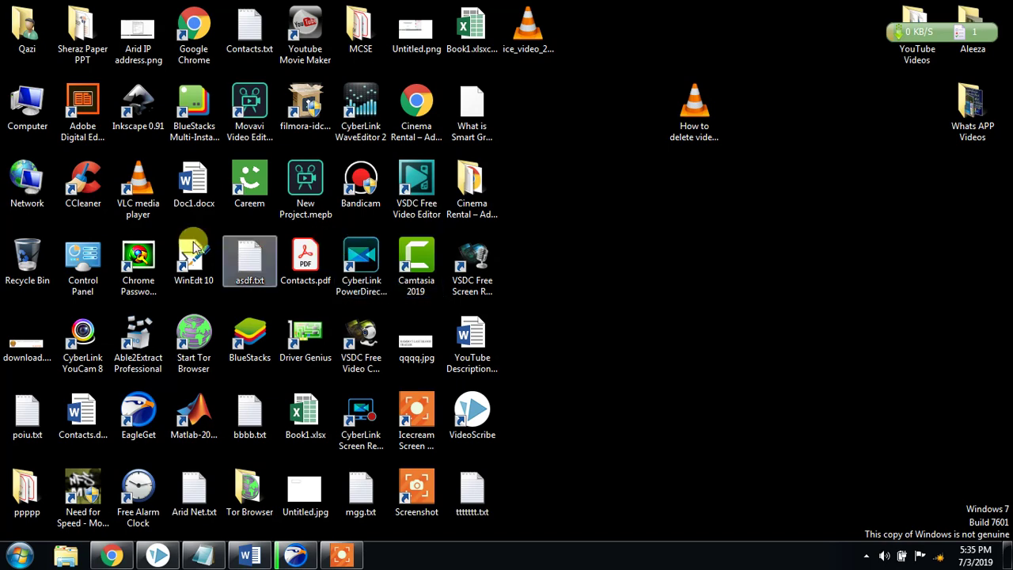
# Launch CCleaner from its desktop shortcut and cancel the registration dialog
pyautogui.rightClick(96, 190)
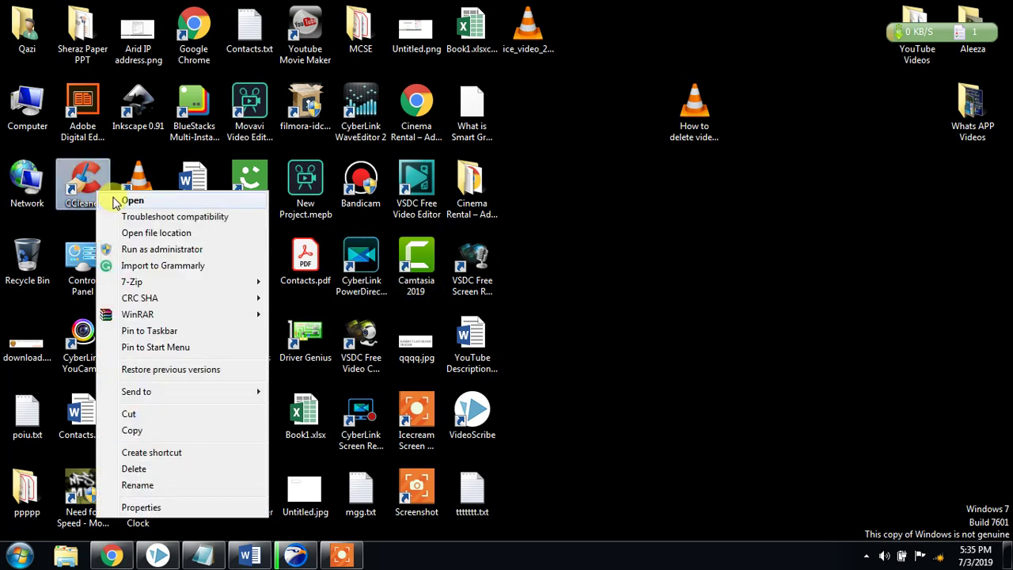
pyautogui.click(126, 200)
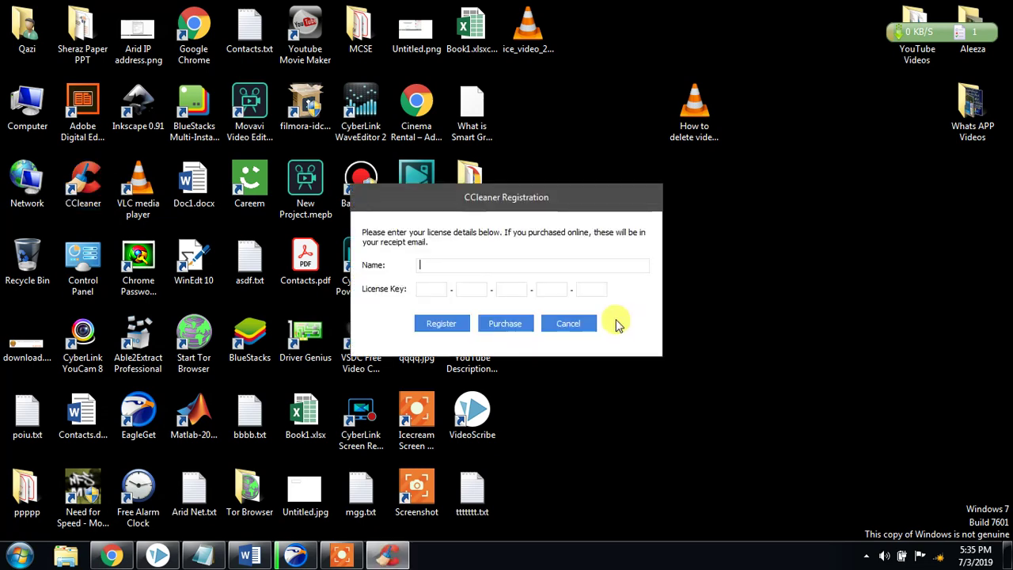
pyautogui.click(569, 326)
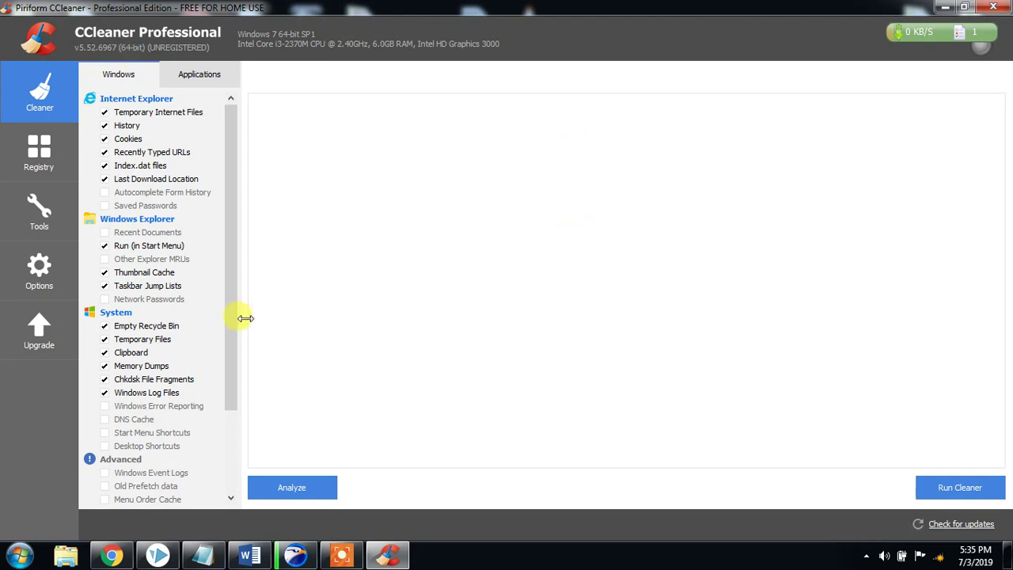
# Look through the Registry, Tools and Options sections, and return to the Cleaner section
pyautogui.click(33, 152)
pyautogui.click(39, 209)
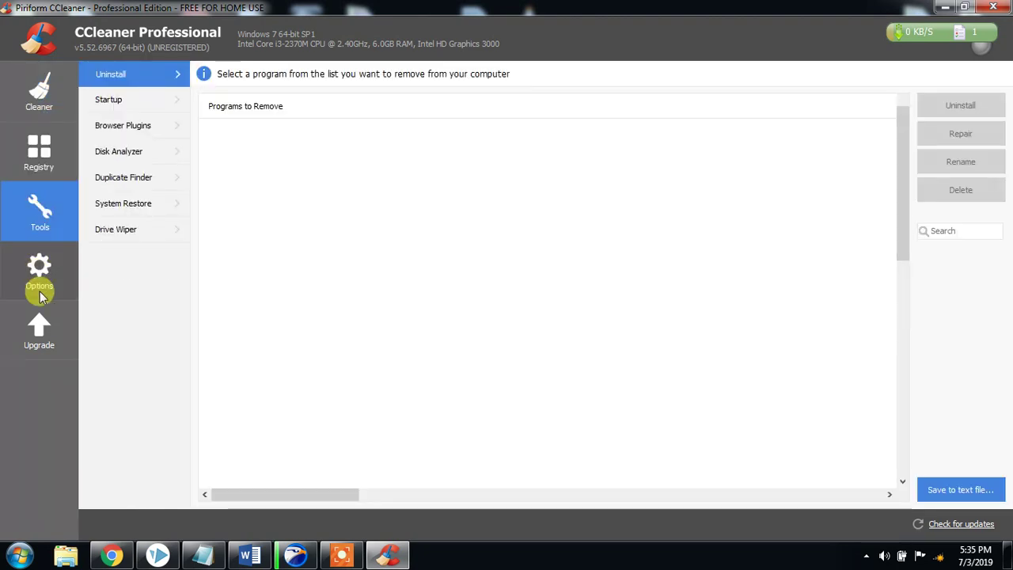
pyautogui.click(40, 285)
pyautogui.click(47, 106)
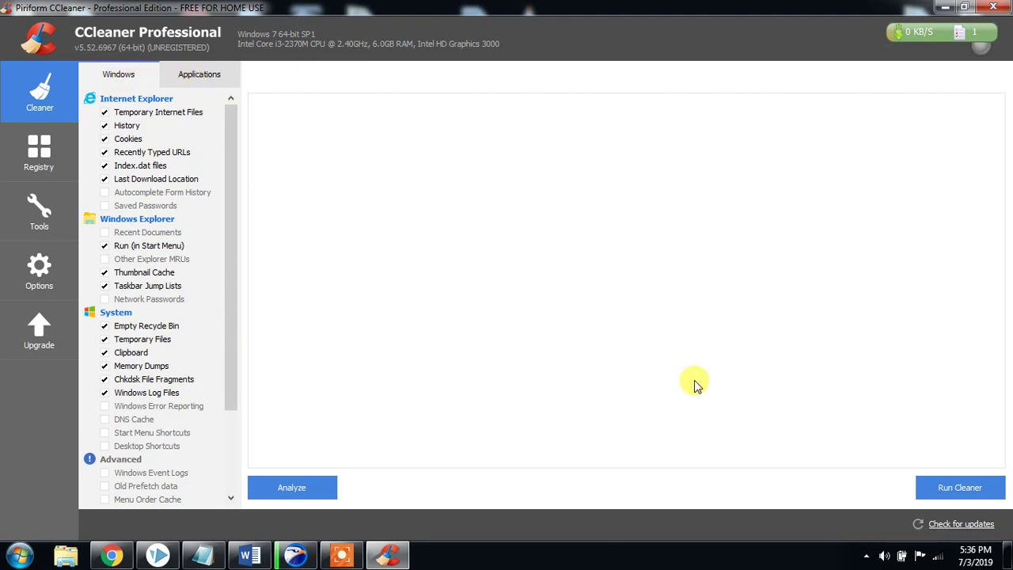
# Run the cleaner with the default checked items and confirm deleting the selected files from the PC
pyautogui.click(945, 492)
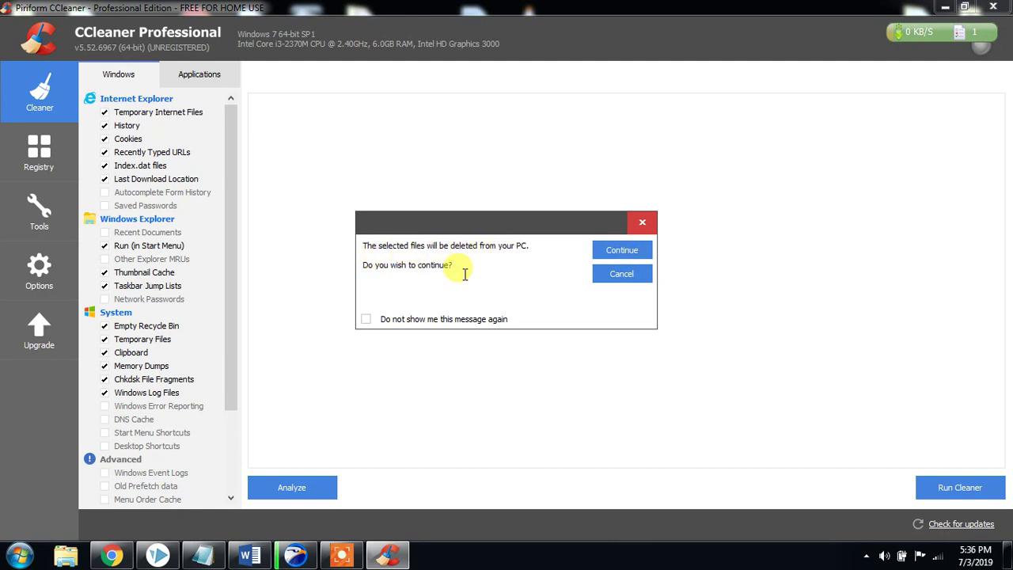
pyautogui.click(619, 251)
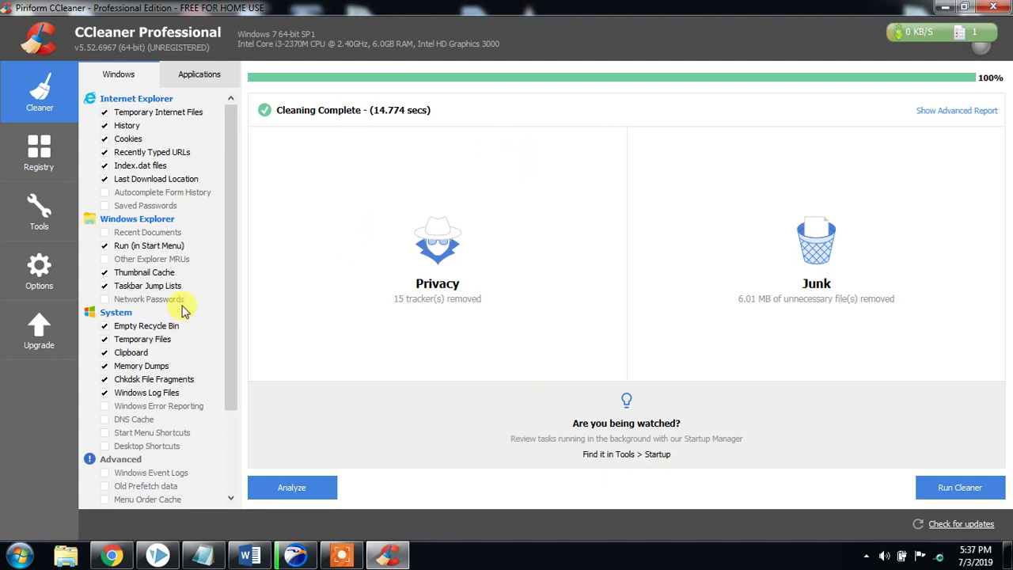
# Scan the registry for issues in all categories and leave every found issue selected
pyautogui.click(39, 162)
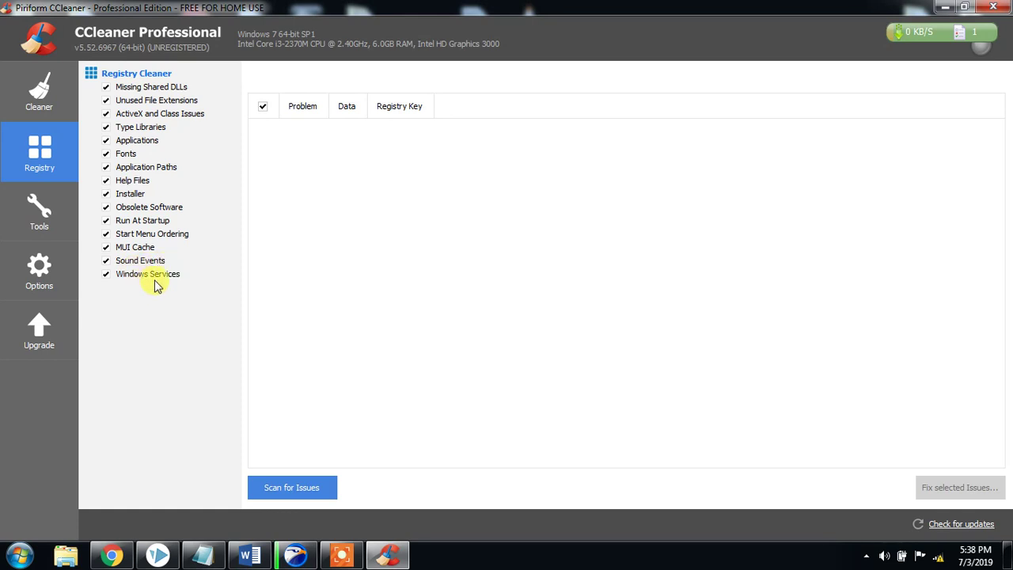
pyautogui.click(301, 488)
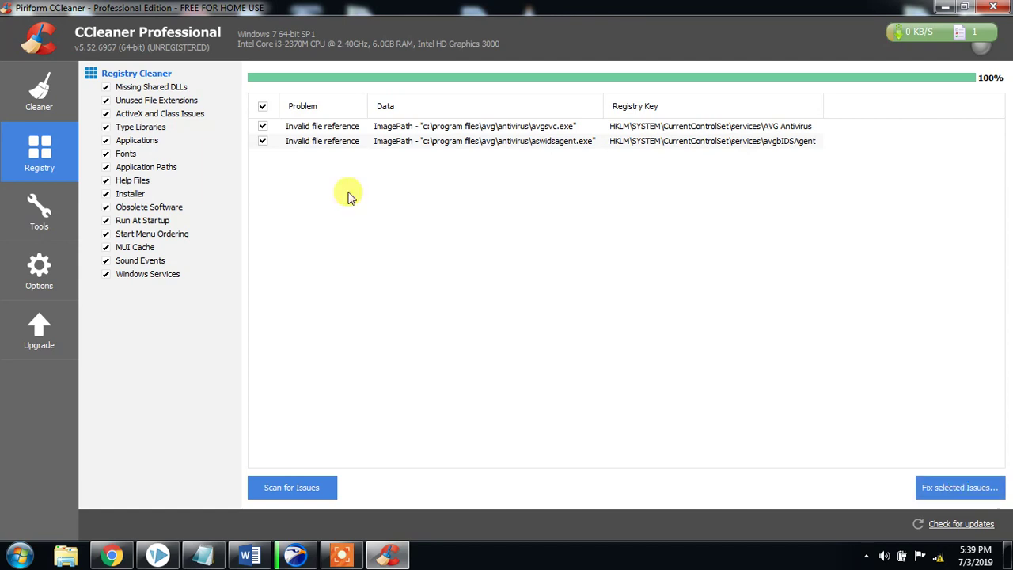
pyautogui.click(263, 108)
pyautogui.click(263, 108)
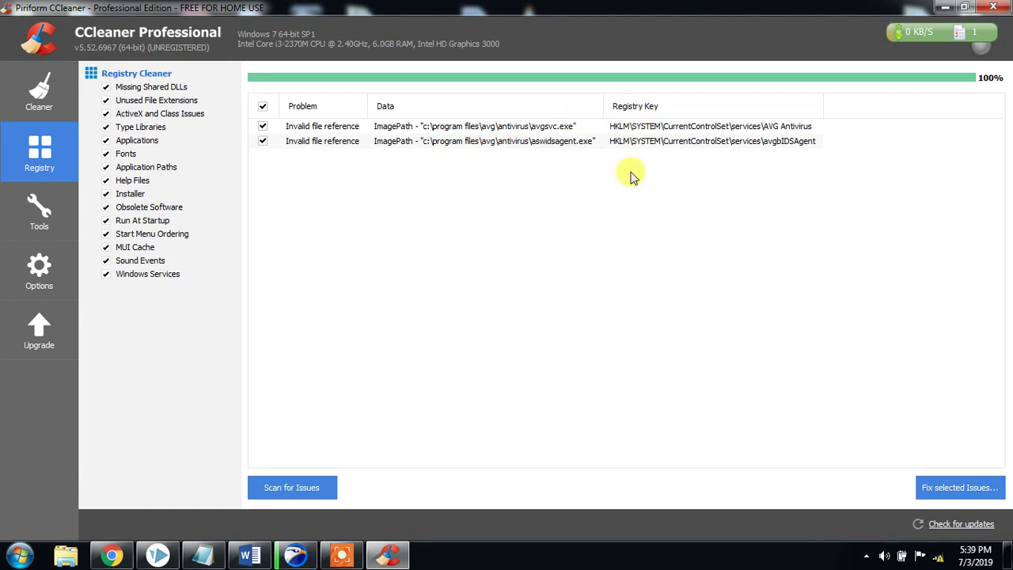
# Fix all selected registry issues after backing up the registry as cc_20190703_173927.reg in the Documents library
pyautogui.click(963, 492)
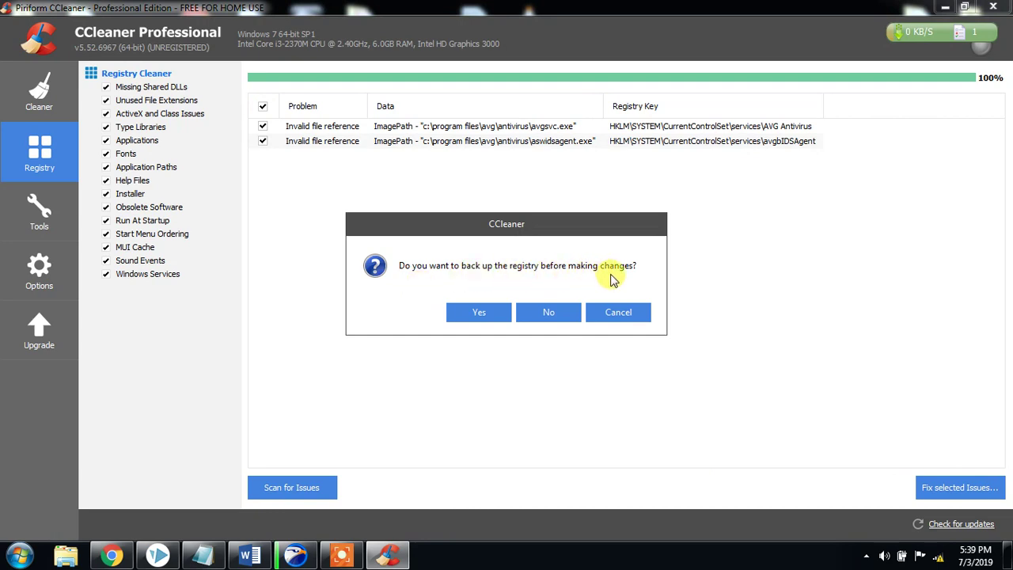
pyautogui.click(479, 316)
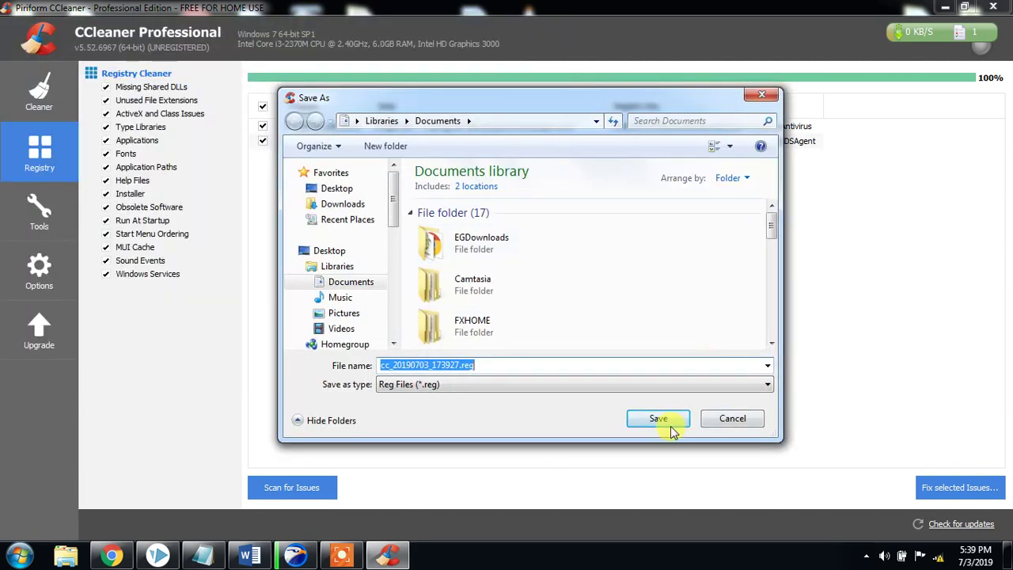
pyautogui.click(659, 419)
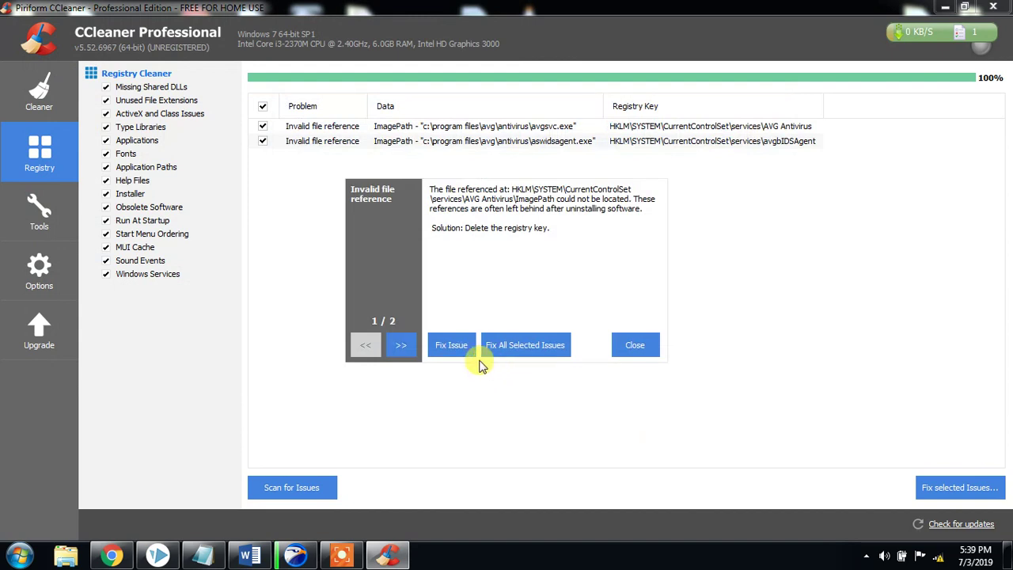
pyautogui.click(530, 348)
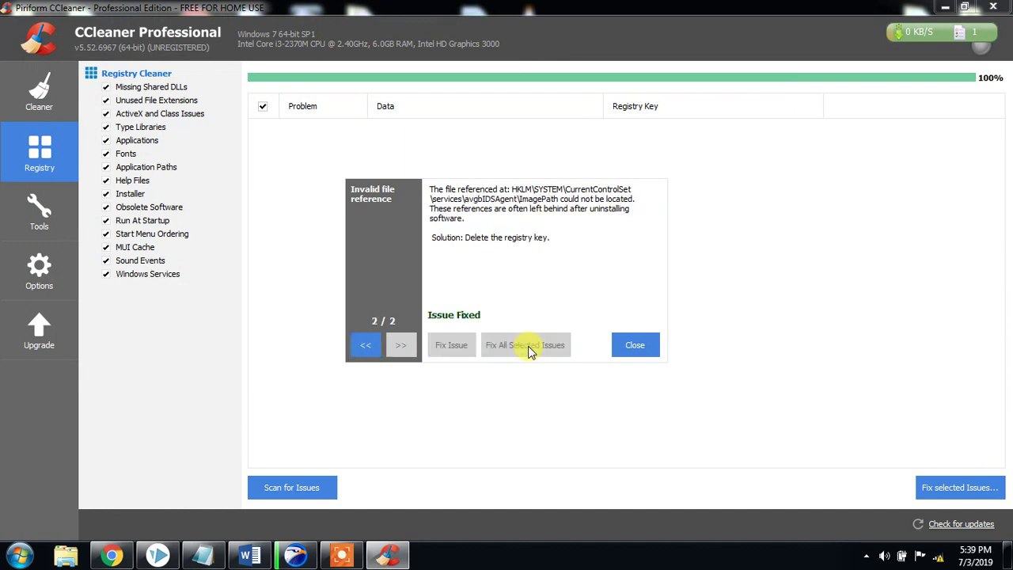
pyautogui.click(628, 342)
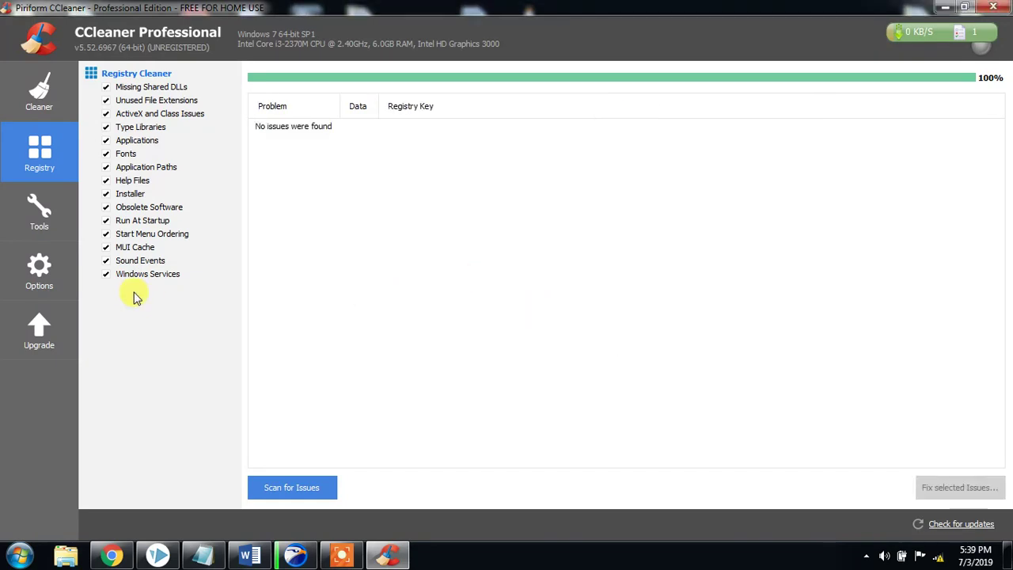
# Examine the installed programs in the Uninstall tool and select MATLAB R2017a to view its available actions
pyautogui.click(38, 215)
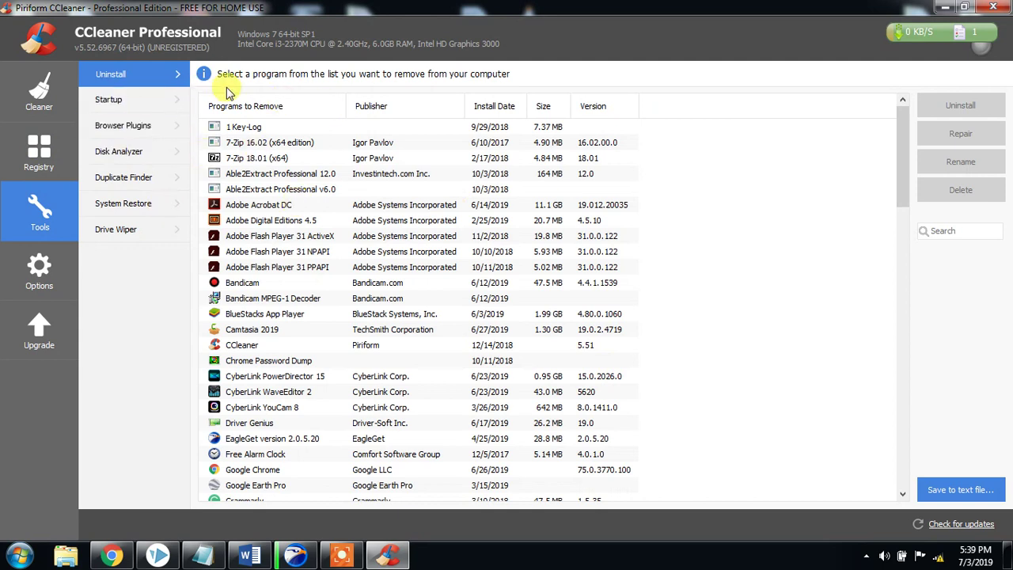
pyautogui.click(420, 252)
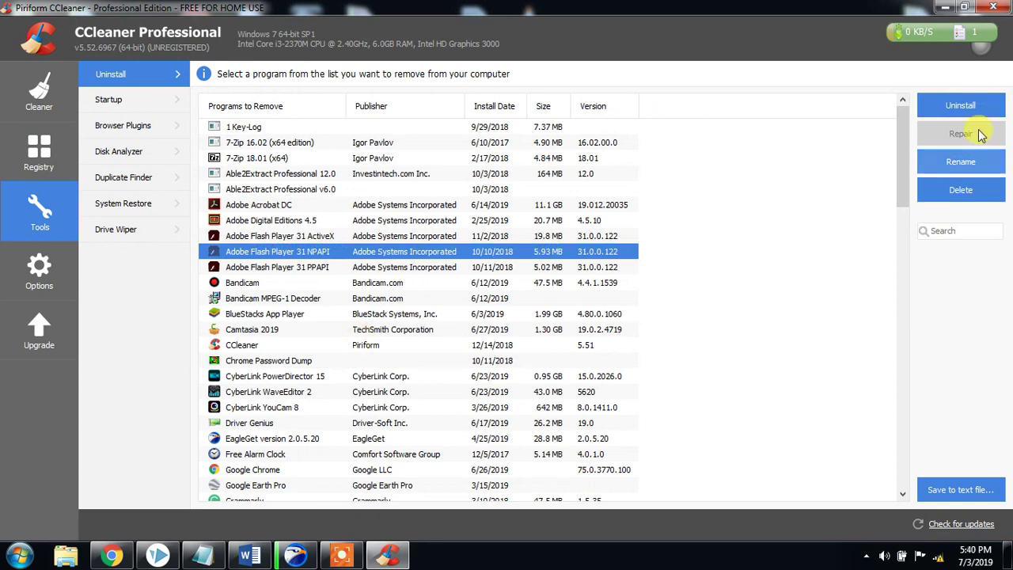
pyautogui.scroll(-4, 500, 315)
pyautogui.scroll(-15, 500, 315)
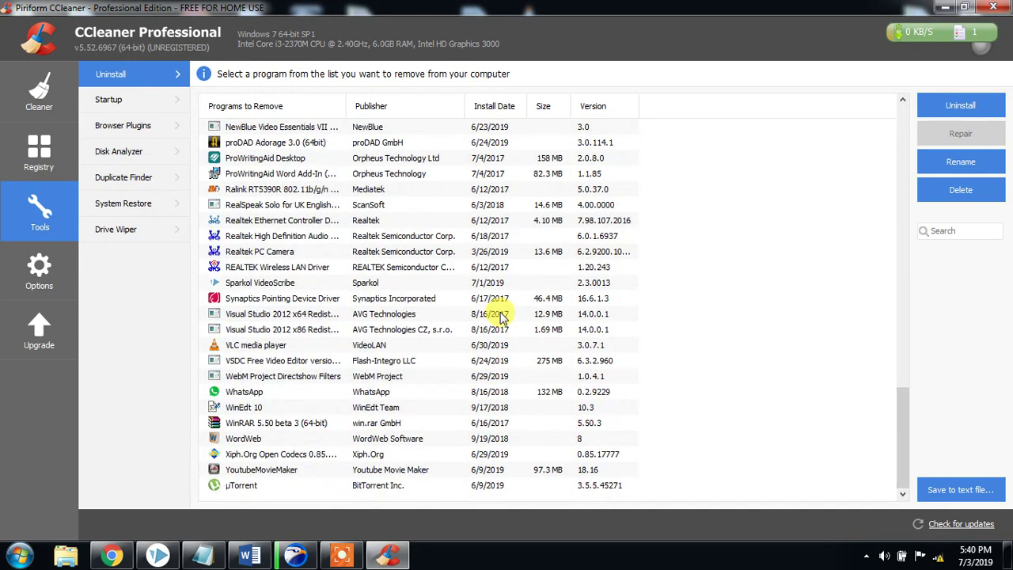
pyautogui.scroll(13, 289, 453)
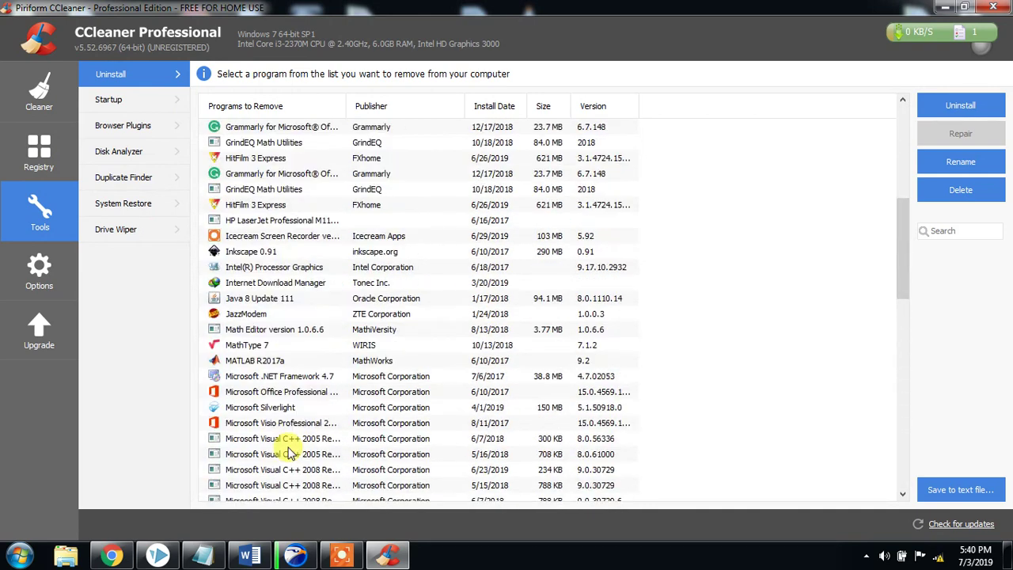
pyautogui.scroll(3, 289, 453)
pyautogui.scroll(-1, 282, 446)
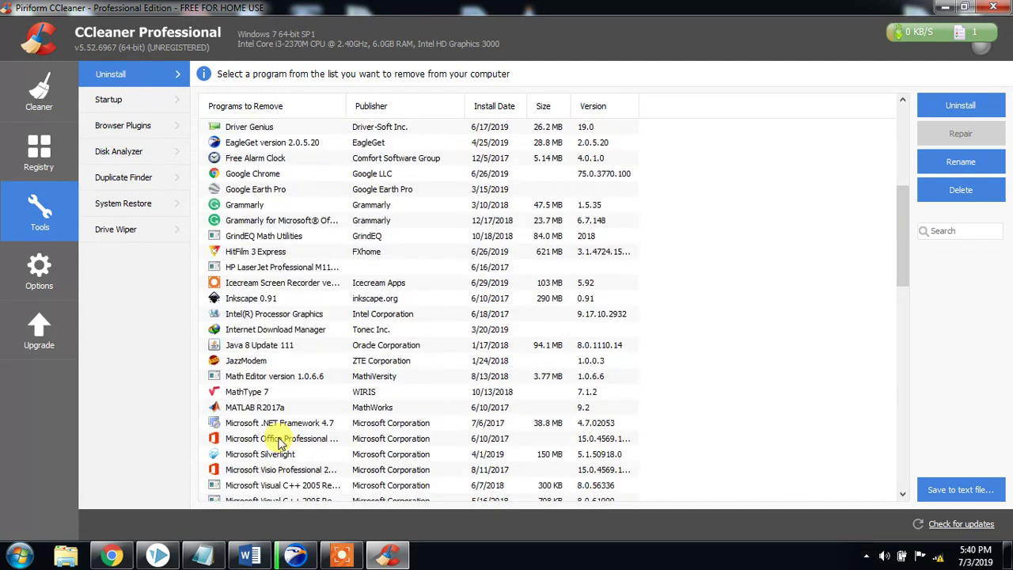
pyautogui.click(268, 407)
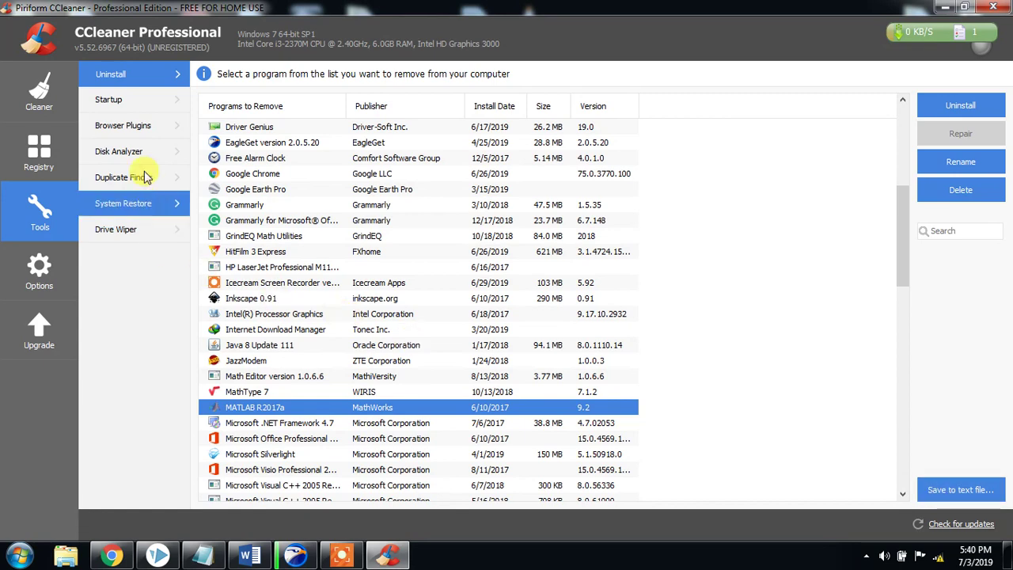
# Review the Windows, Scheduled Tasks and Context Menu startup entries and the Internet Explorer browser plugins
pyautogui.click(132, 101)
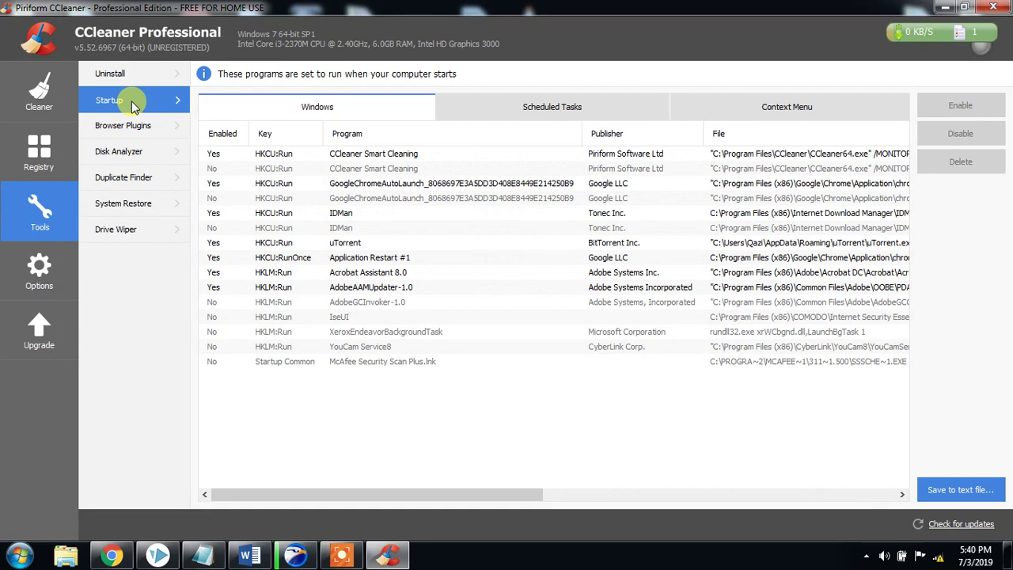
pyautogui.click(560, 107)
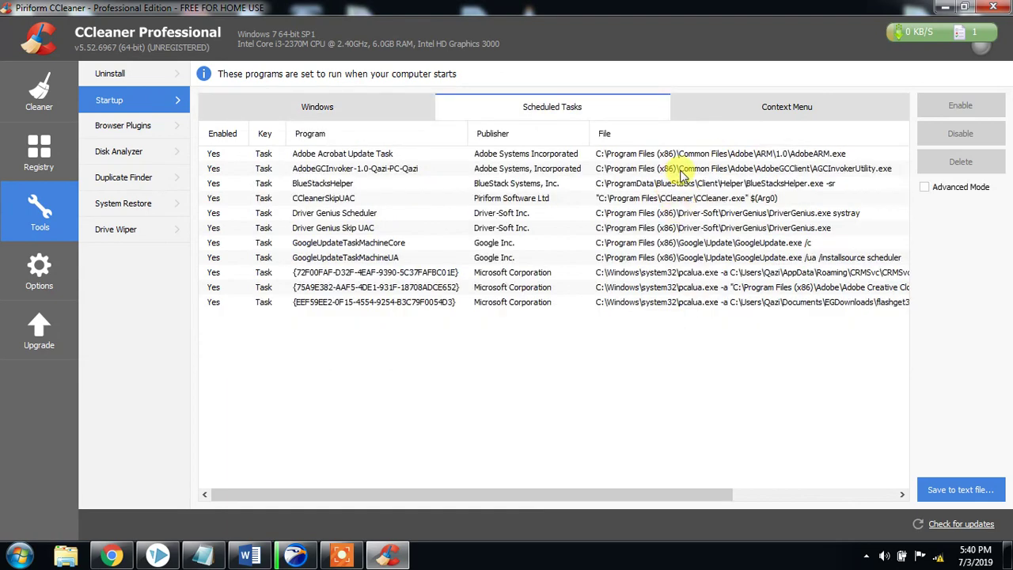
pyautogui.click(760, 107)
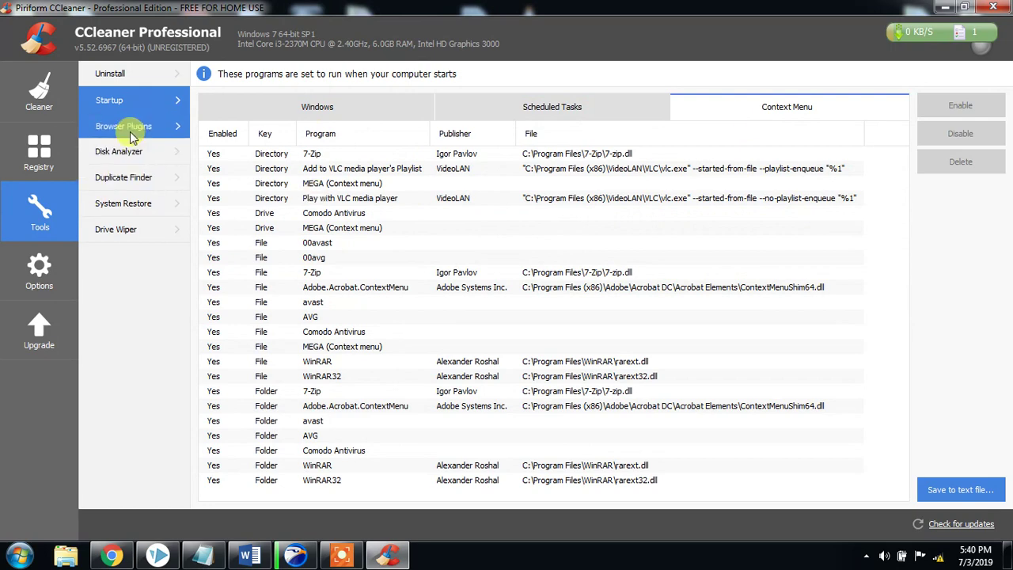
pyautogui.click(127, 128)
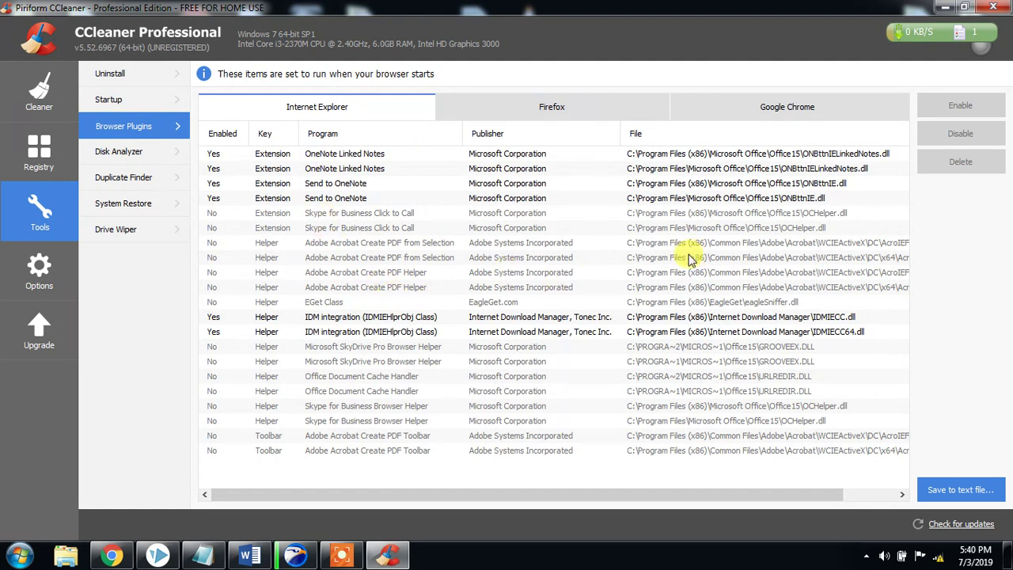
pyautogui.click(376, 158)
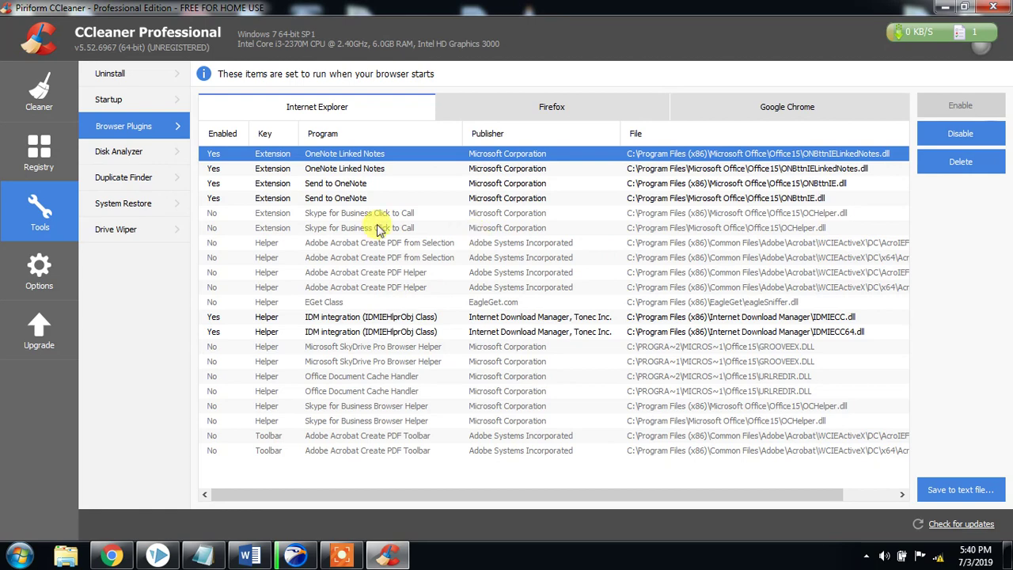
# Try including D Drive, F Drive and HP_TOOLS in the Disk Analyzer scan, and revert to C Drive only
pyautogui.click(144, 158)
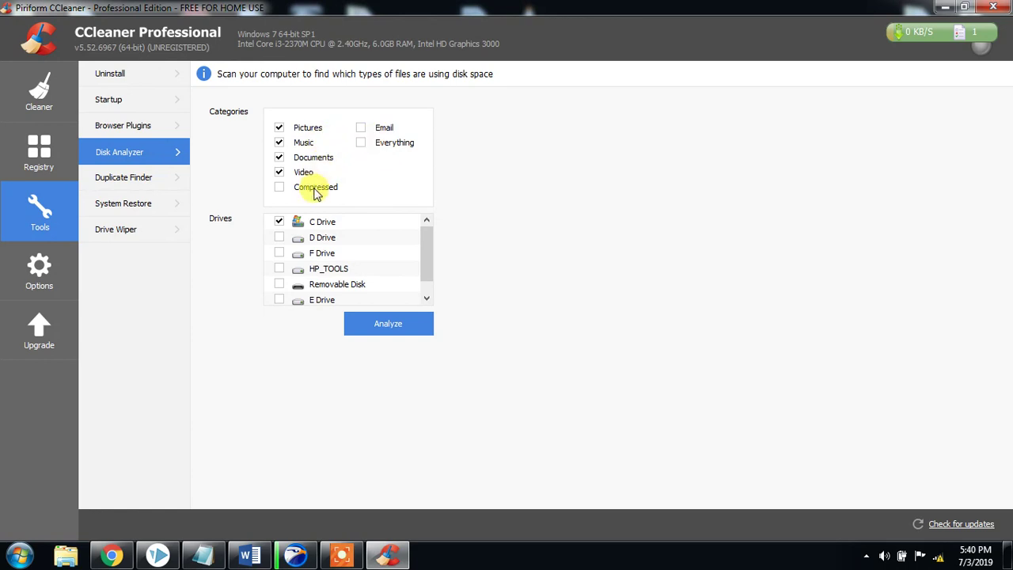
pyautogui.click(280, 238)
pyautogui.click(280, 254)
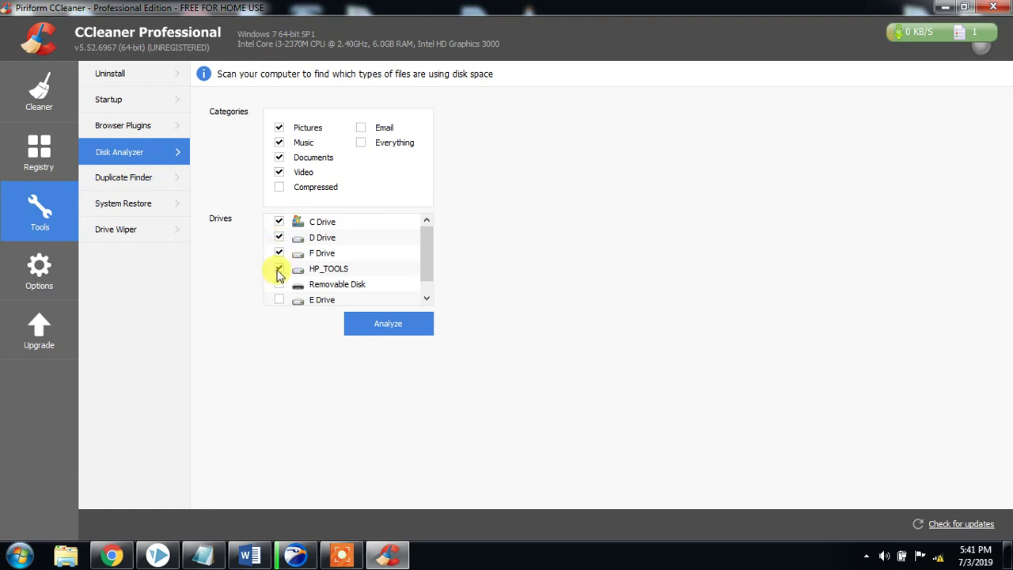
pyautogui.click(279, 270)
pyautogui.click(279, 253)
pyautogui.click(279, 238)
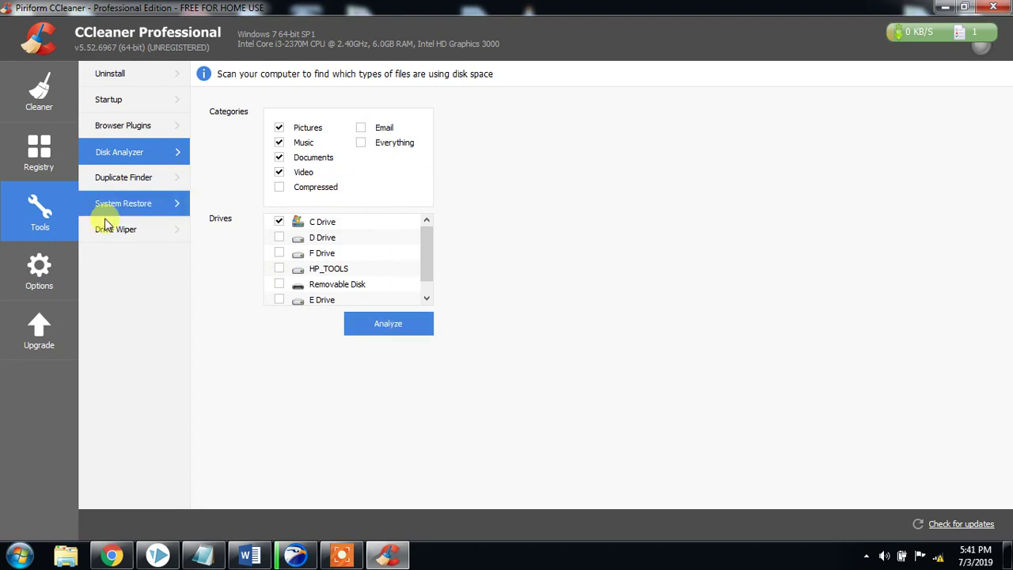
# Look through the Duplicate Finder, System Restore and Drive Wiper tools, including the wiper's security levels
pyautogui.click(141, 187)
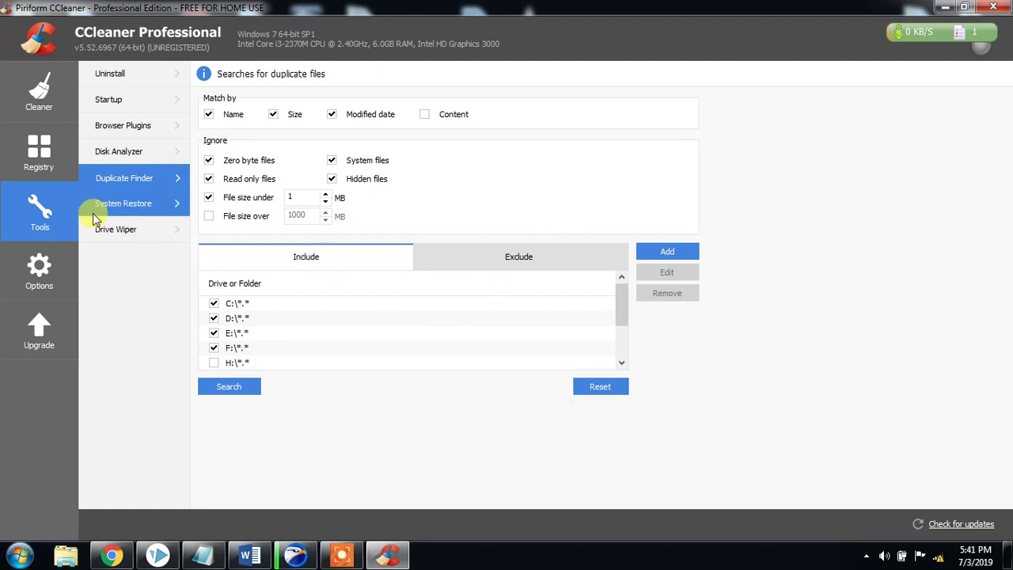
pyautogui.click(132, 205)
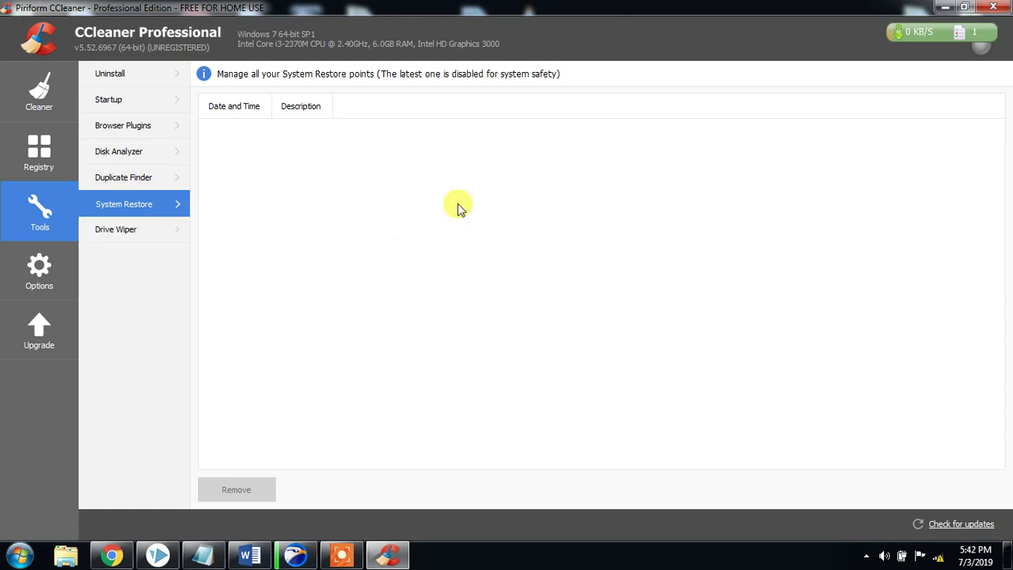
pyautogui.click(154, 232)
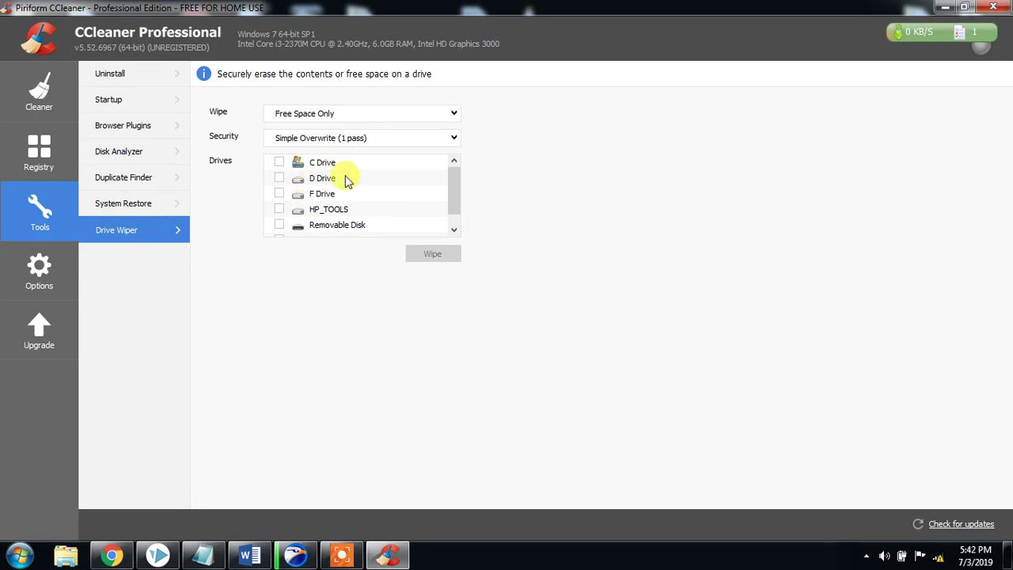
pyautogui.click(453, 141)
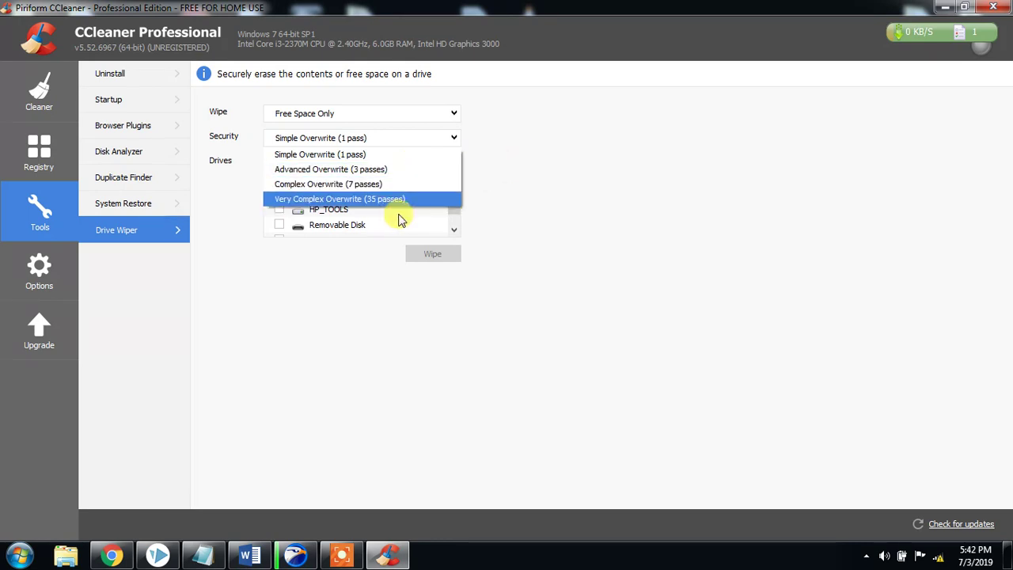
pyautogui.click(553, 163)
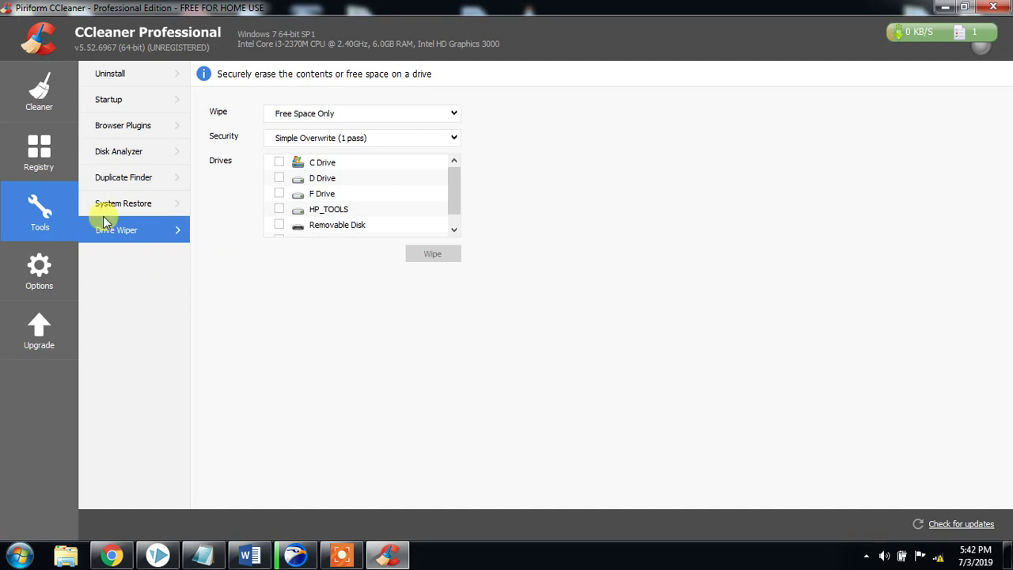
# Try secure file deletion with its overwrite and wipe options in the basic settings, and switch back to normal file deletion
pyautogui.click(39, 269)
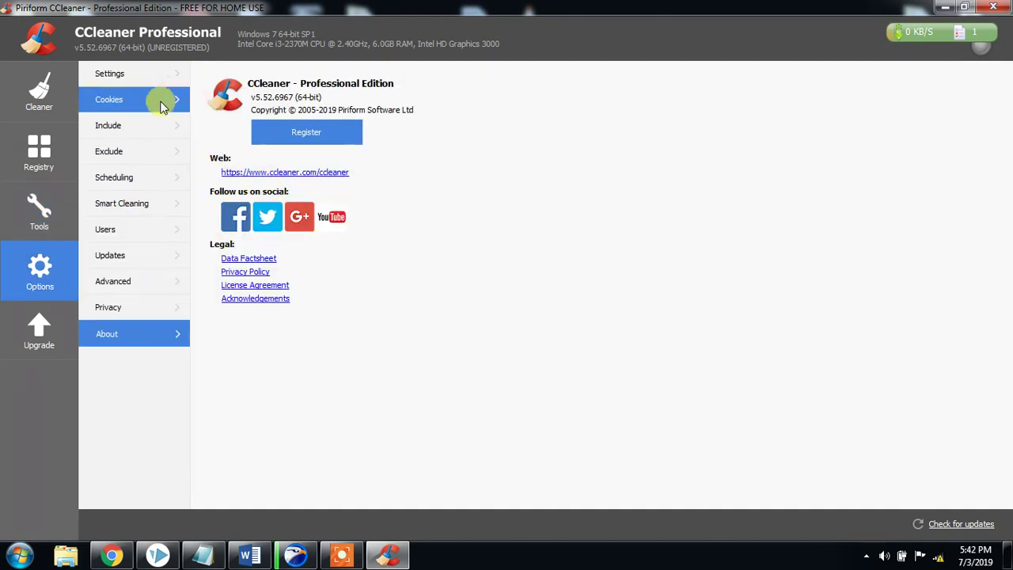
pyautogui.click(117, 74)
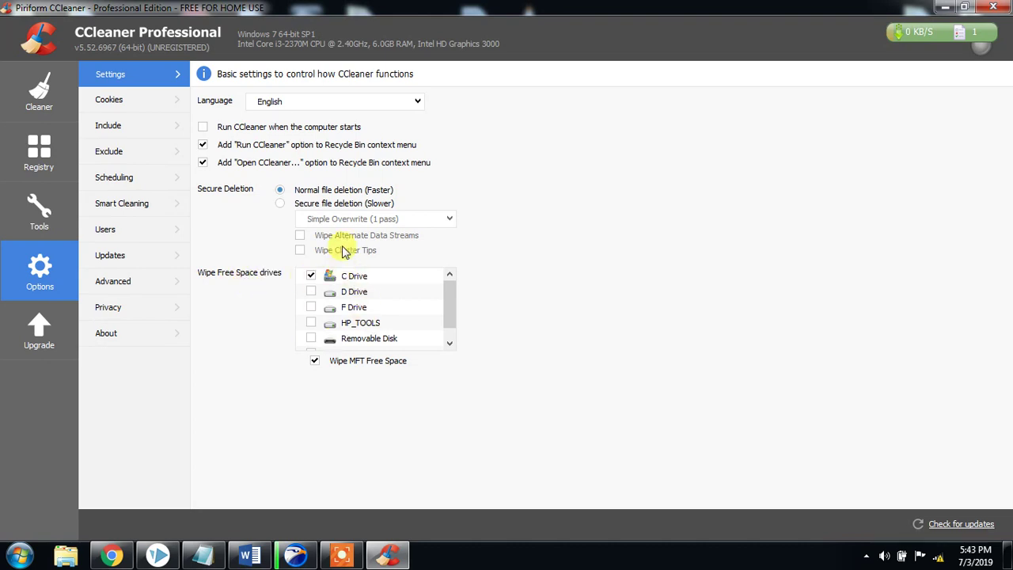
pyautogui.click(282, 204)
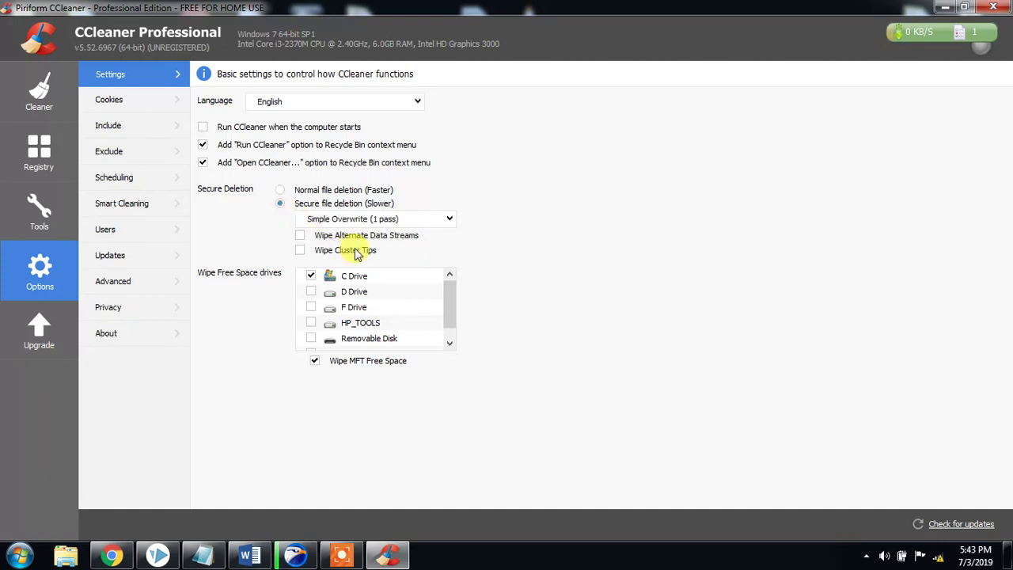
pyautogui.click(449, 220)
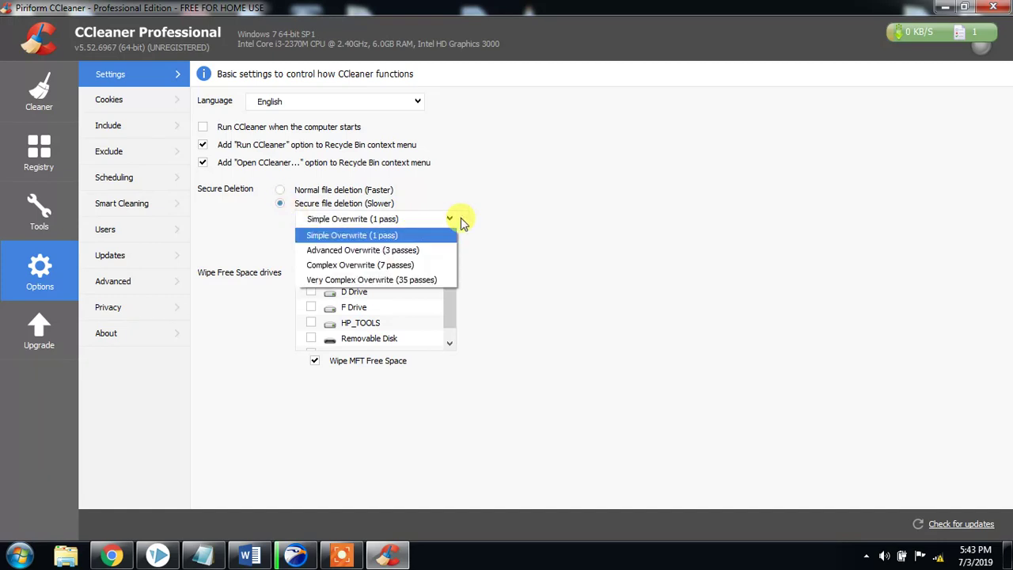
pyautogui.click(457, 219)
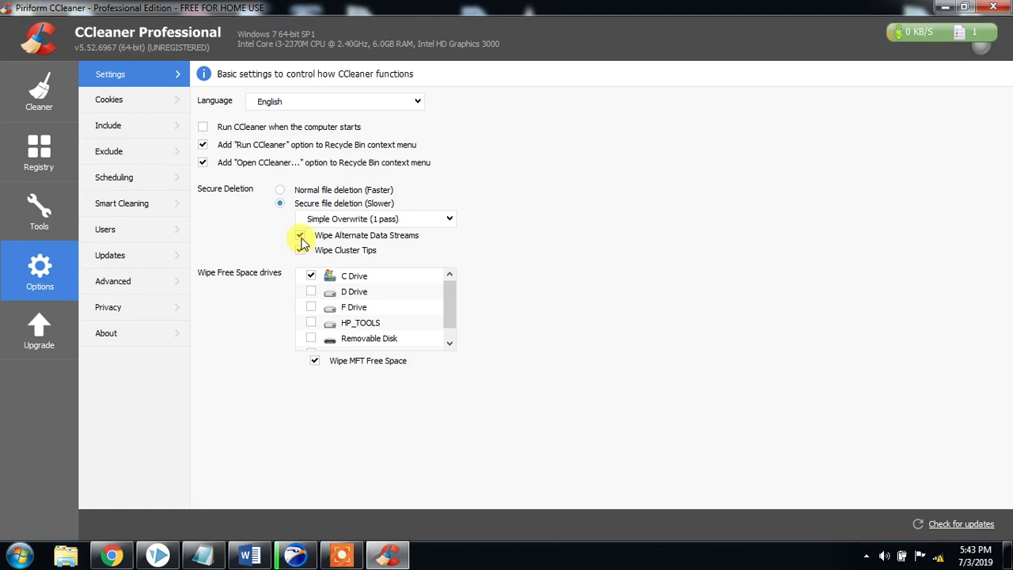
pyautogui.click(280, 189)
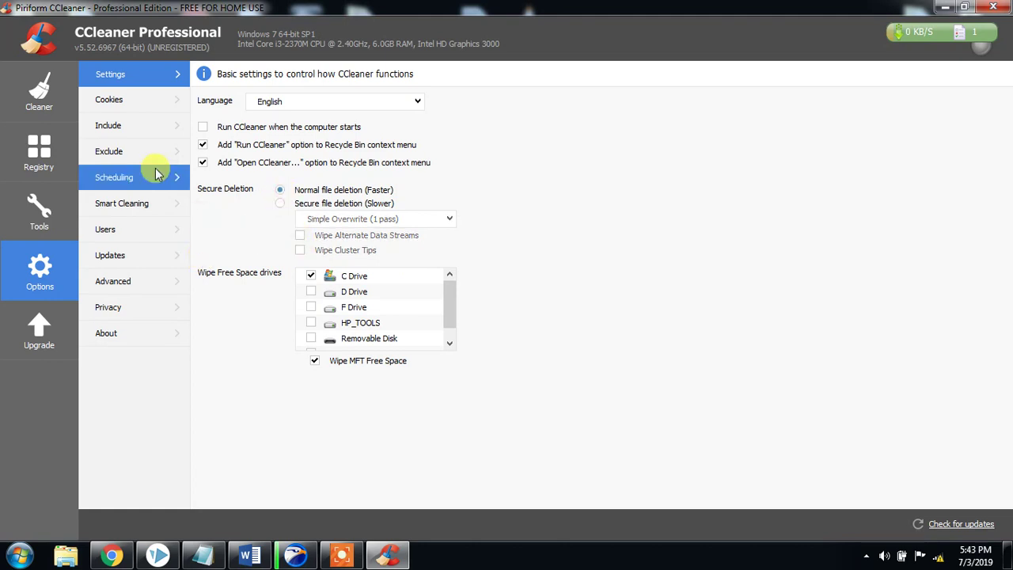
# View the cookies lists without closing Google Chrome, and look at the Include and Exclude options for files and folders
pyautogui.click(123, 106)
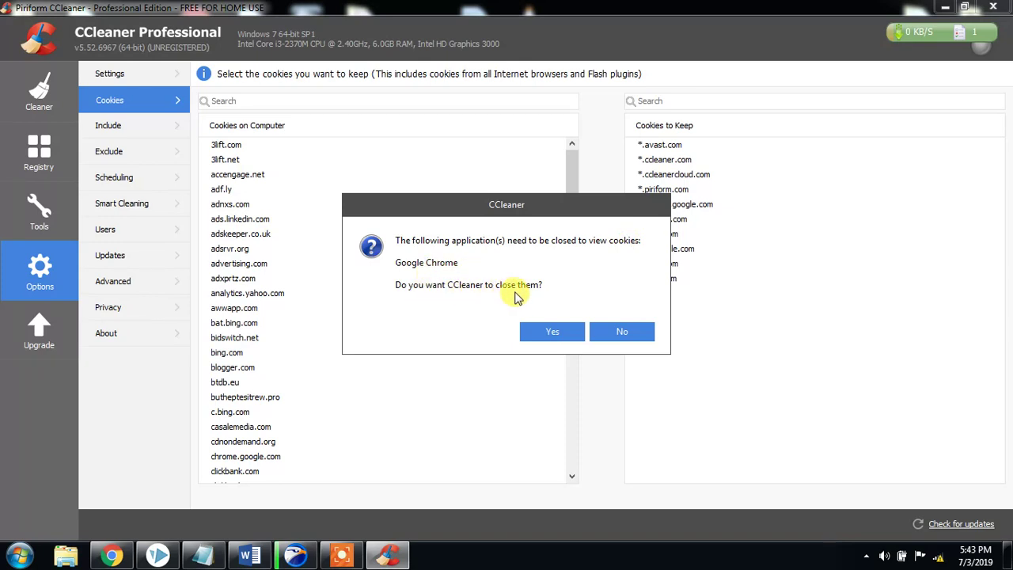
pyautogui.click(629, 333)
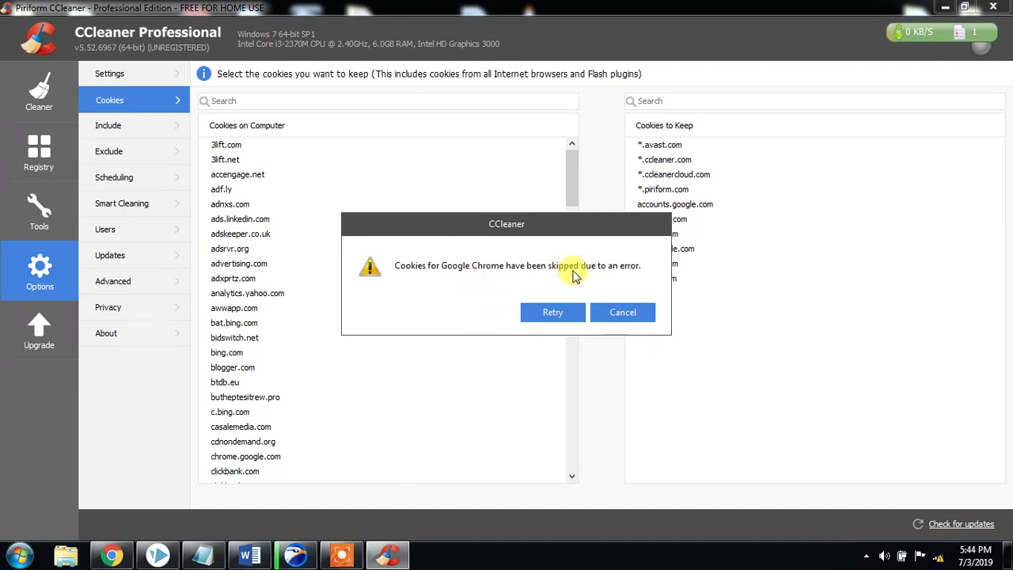
pyautogui.click(622, 312)
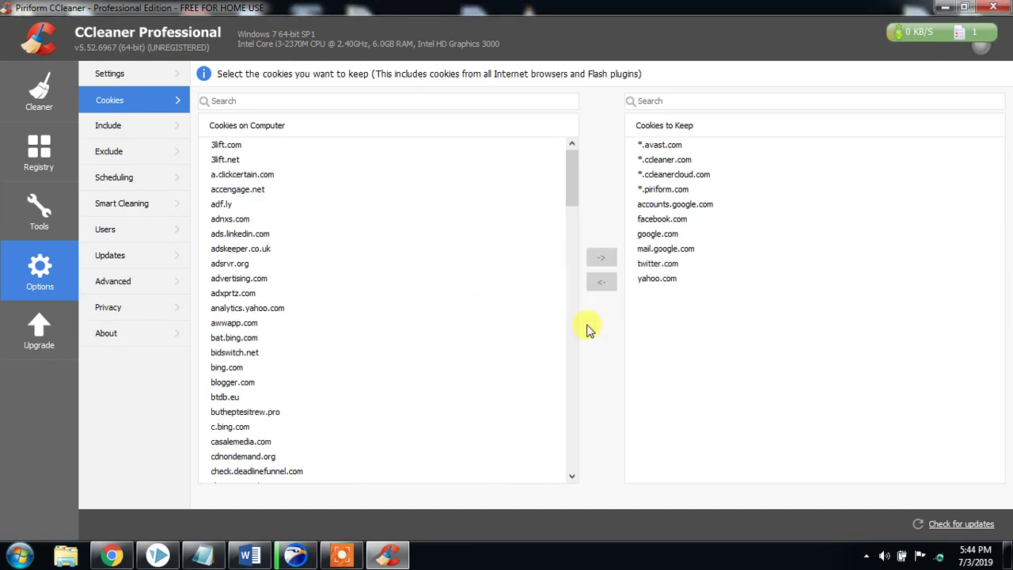
pyautogui.click(138, 132)
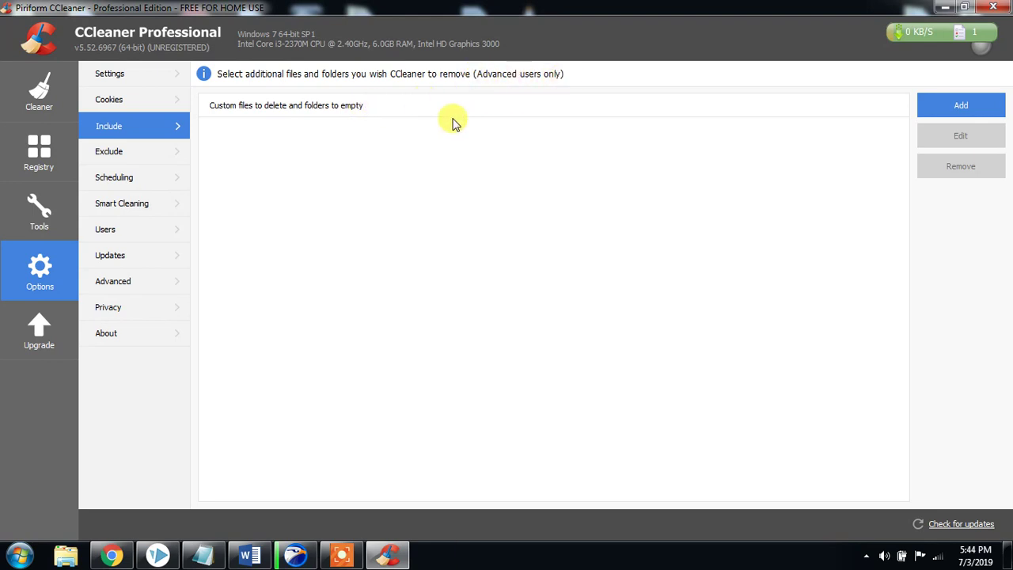
pyautogui.click(144, 155)
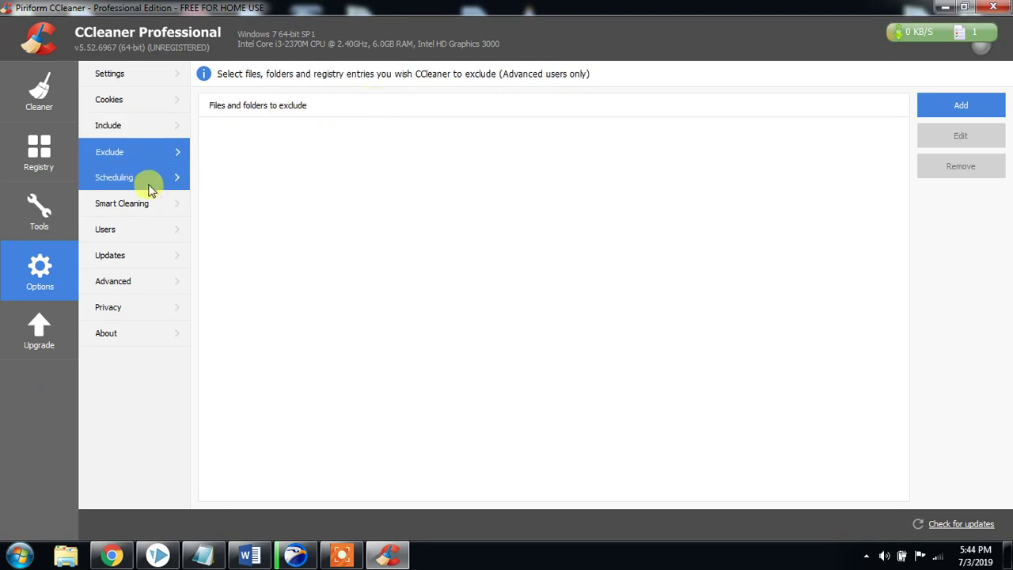
# Look through the Scheduling, Smart Cleaning, Users and Updates options
pyautogui.click(149, 182)
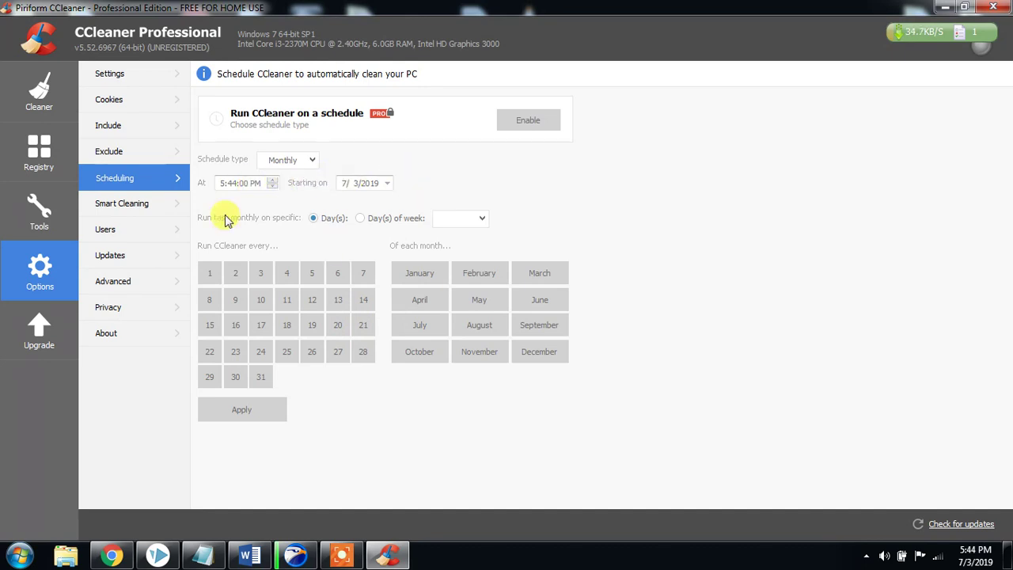
pyautogui.click(154, 205)
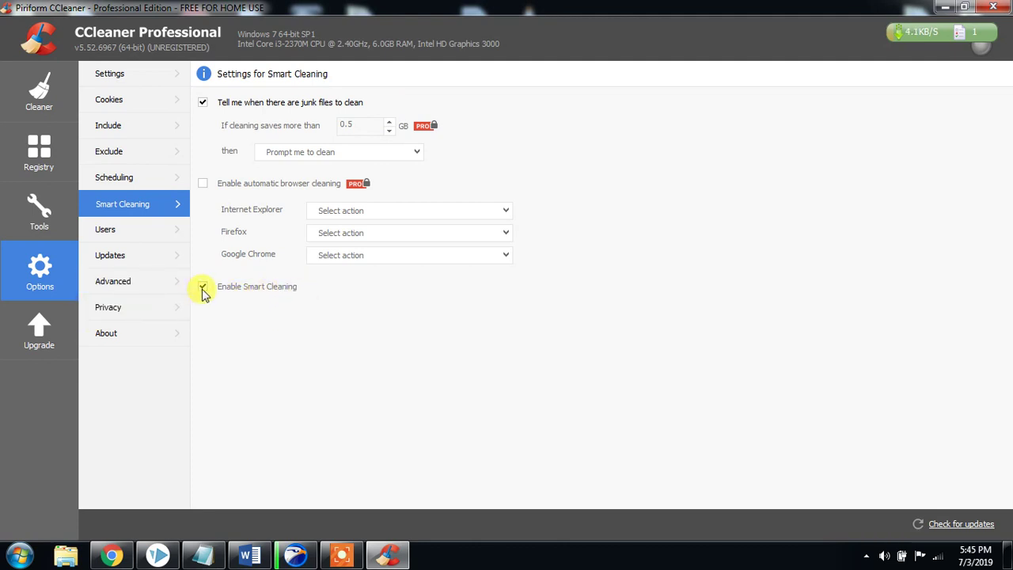
pyautogui.click(122, 230)
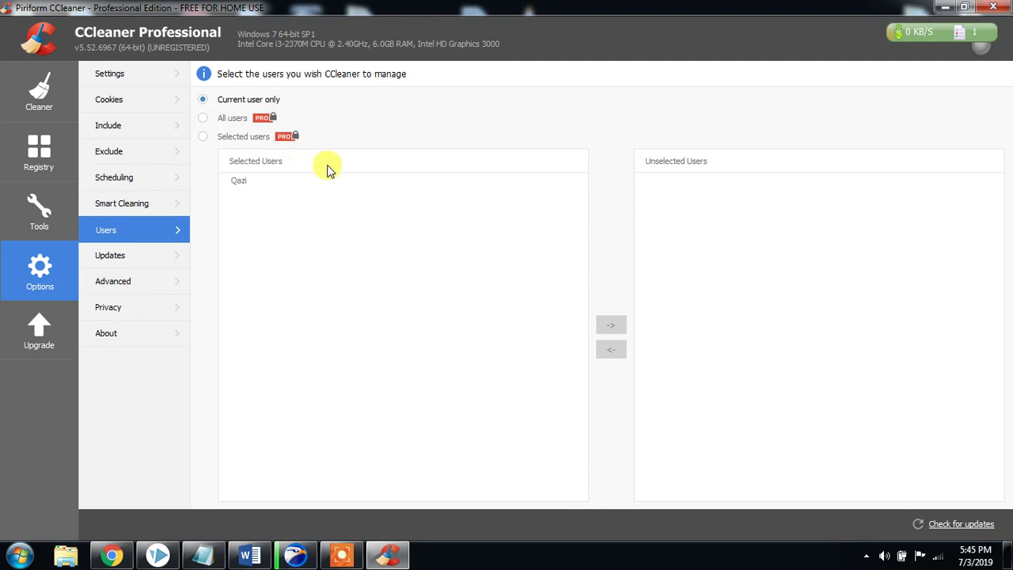
pyautogui.click(113, 261)
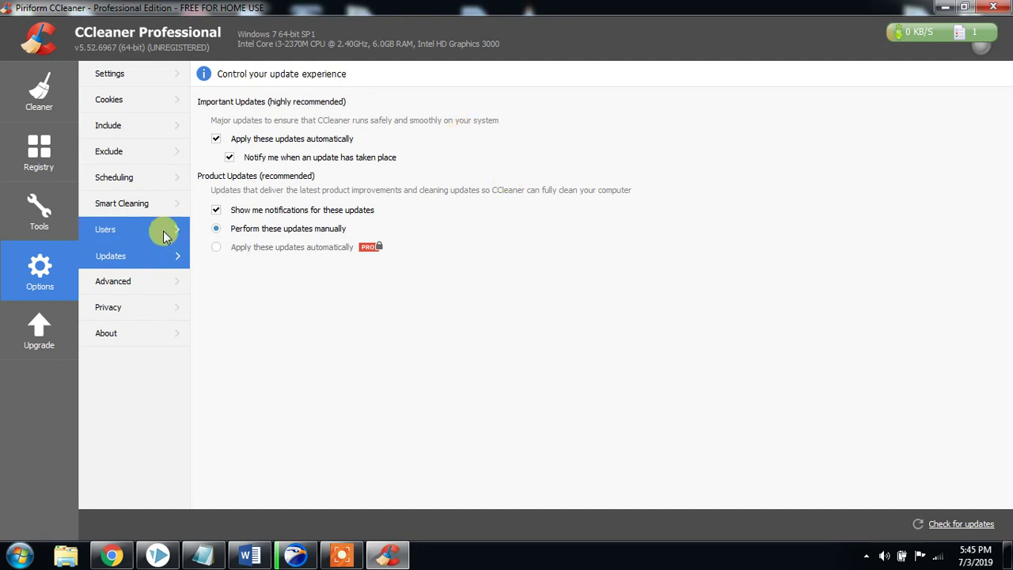
# Try the advanced options for saving settings to an INI file, minimizing to the system tray and shutting down after cleaning, and switch them off again
pyautogui.click(115, 283)
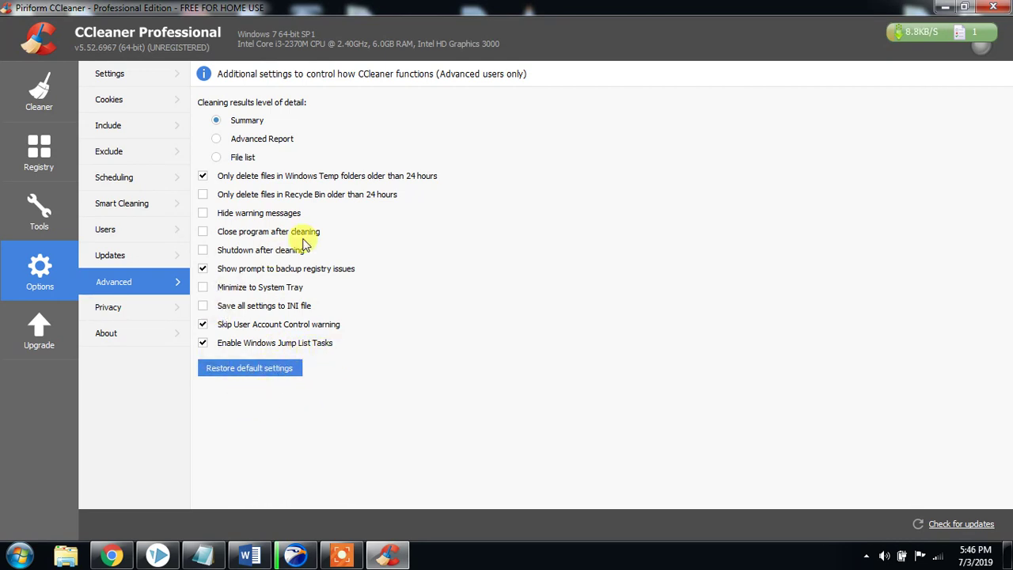
pyautogui.click(204, 305)
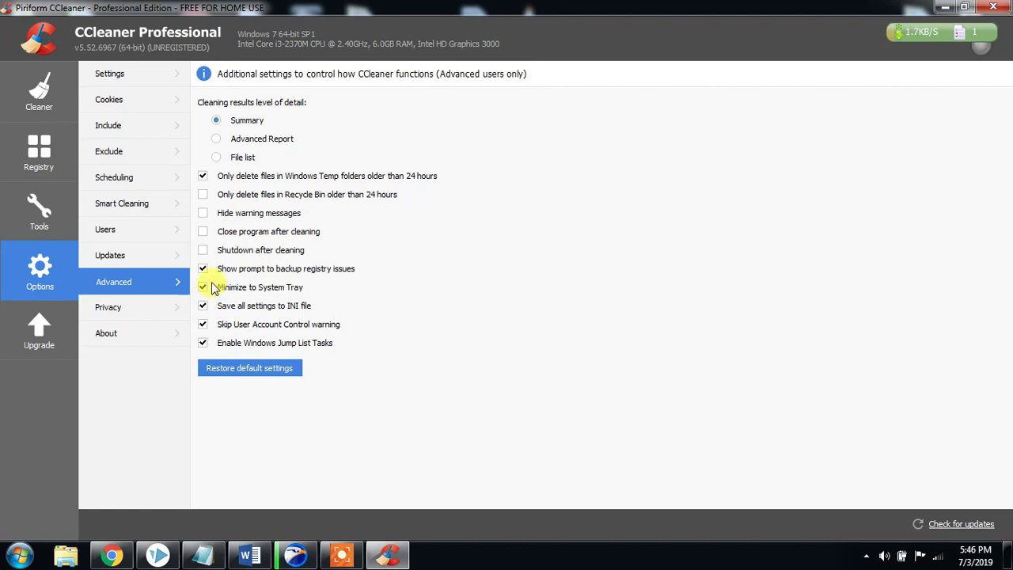
pyautogui.click(203, 250)
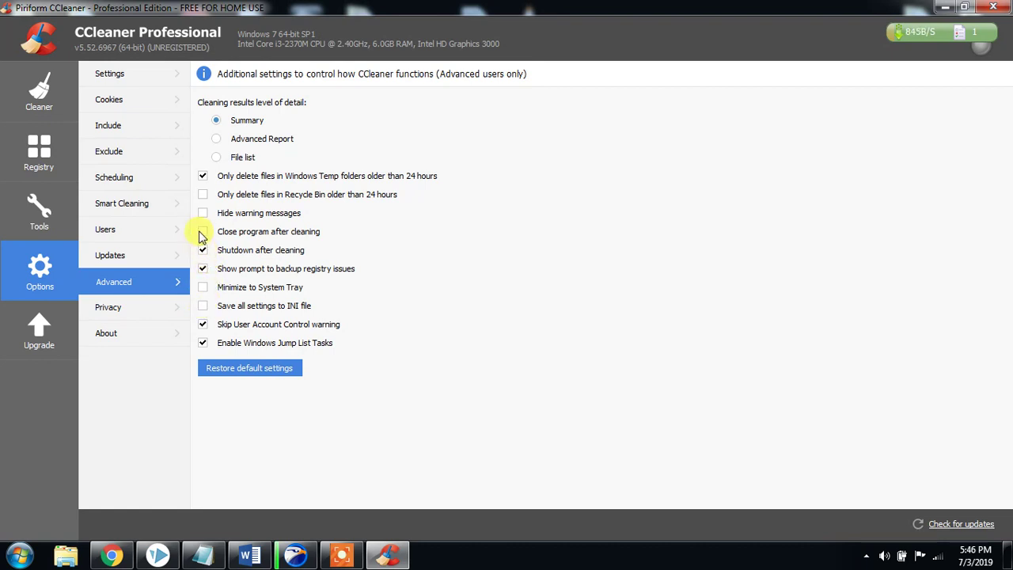
pyautogui.click(203, 250)
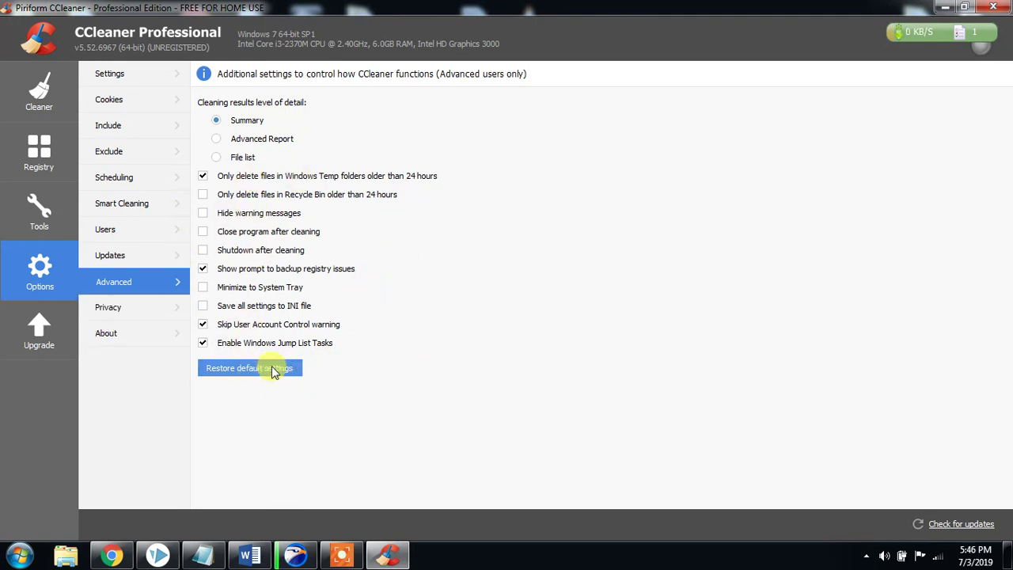
# Look at the privacy settings, the About information and the Upgrade page
pyautogui.click(117, 313)
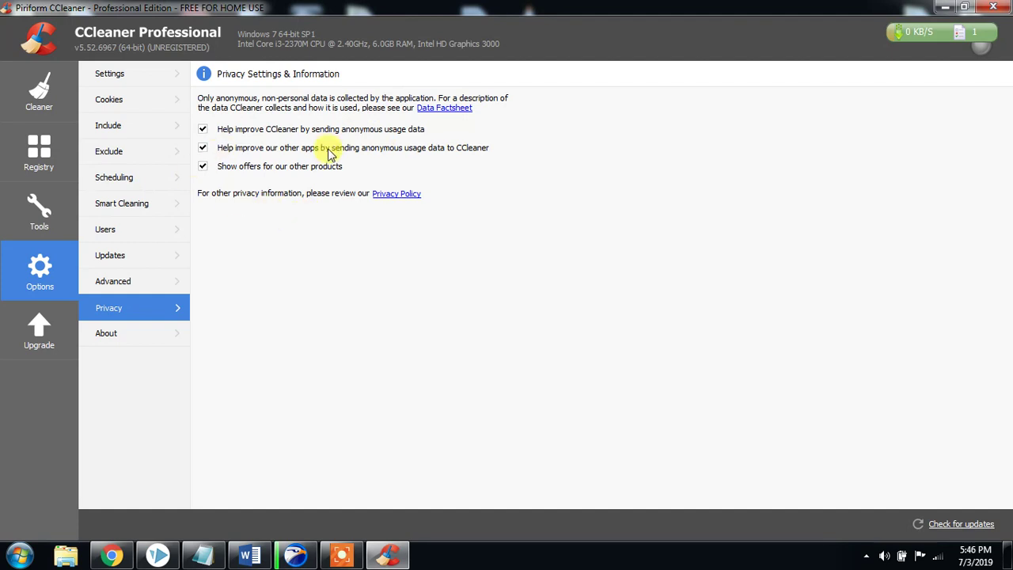
pyautogui.click(120, 331)
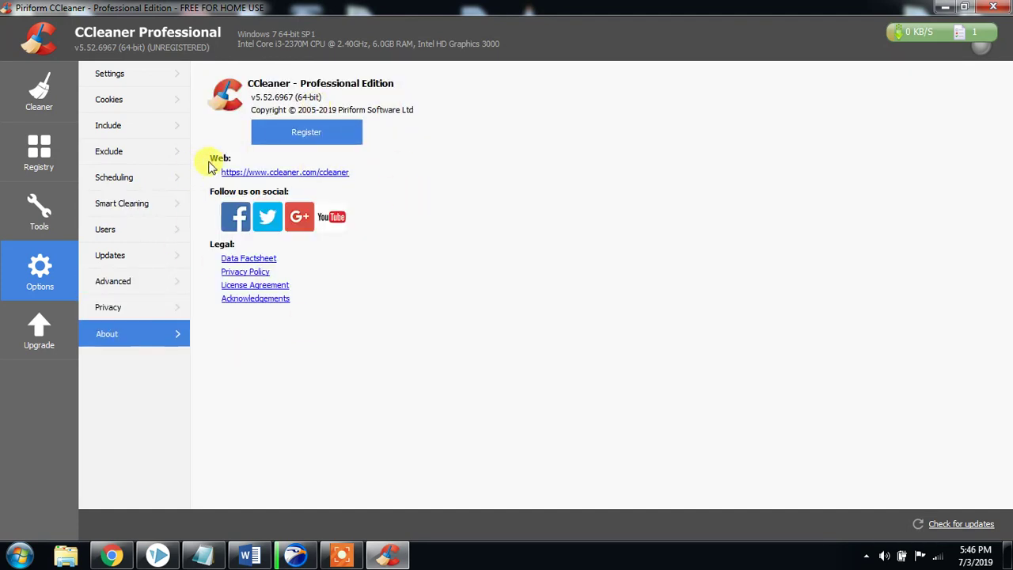
pyautogui.click(40, 330)
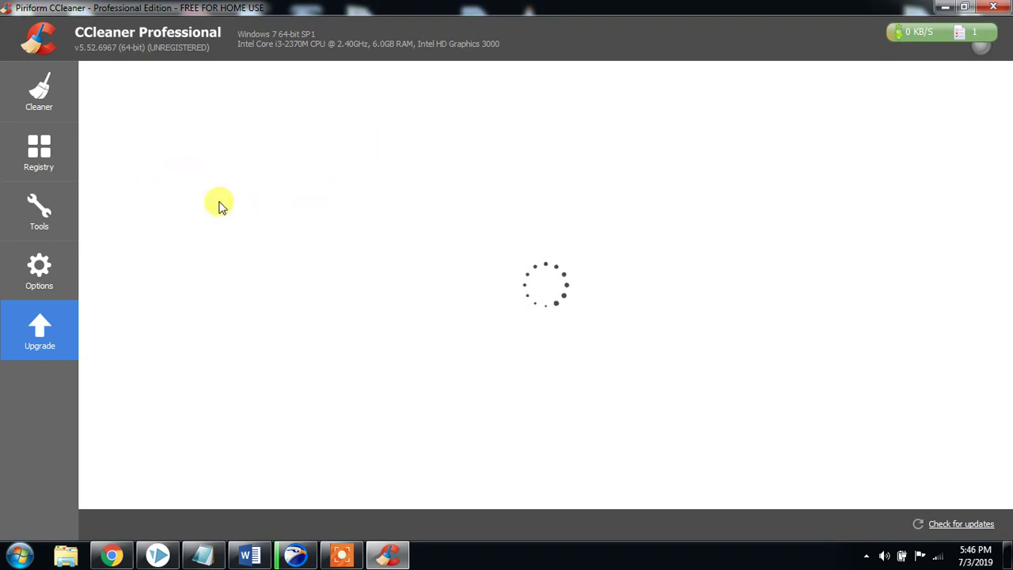
# Review the Cleaner's Windows items and the advanced report of the completed cleaning, declining the new version download, and return to the summary
pyautogui.click(40, 95)
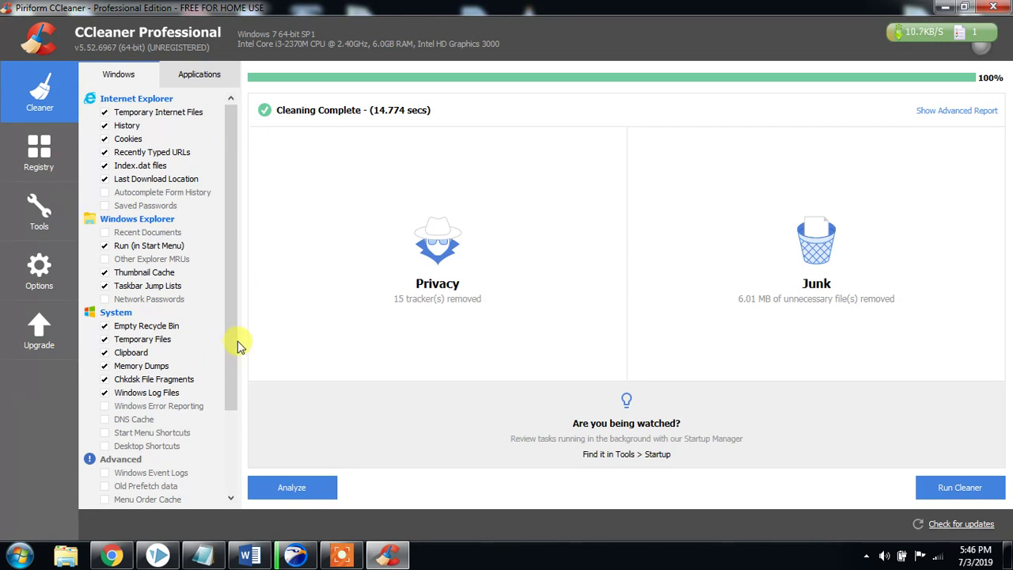
pyautogui.moveTo(235, 375); pyautogui.dragTo(235, 451)
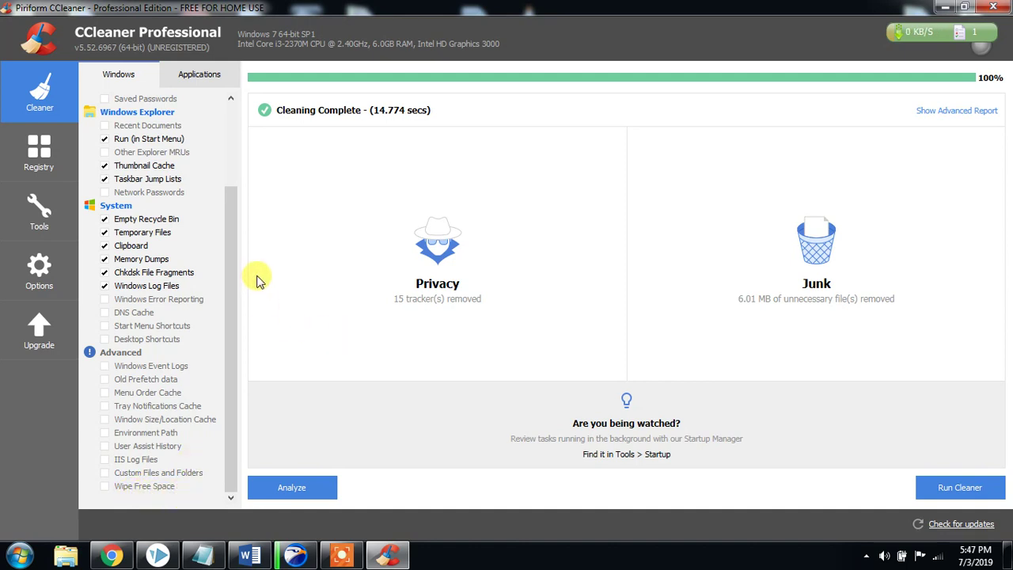
pyautogui.click(960, 110)
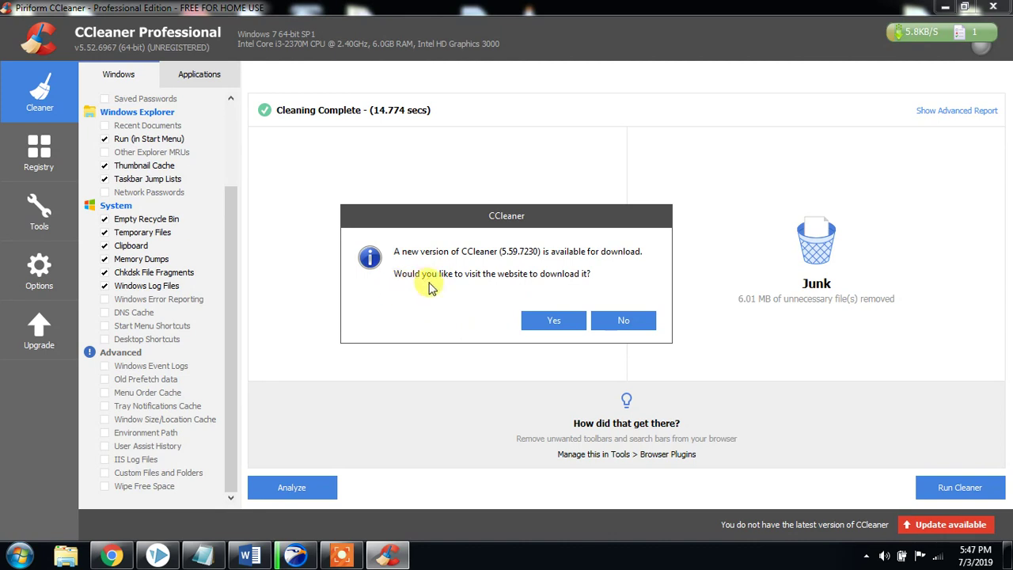
pyautogui.click(617, 320)
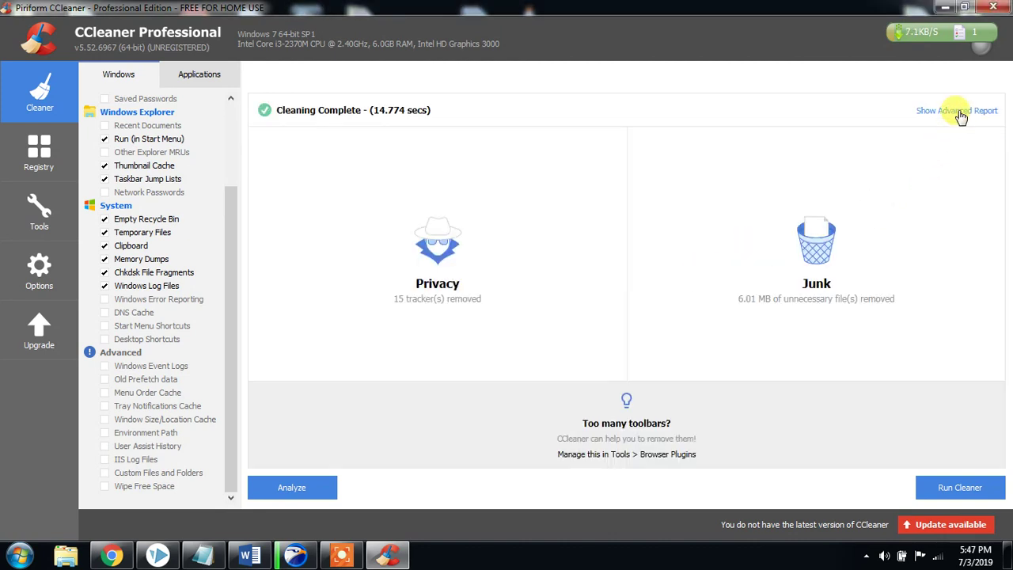
pyautogui.click(960, 113)
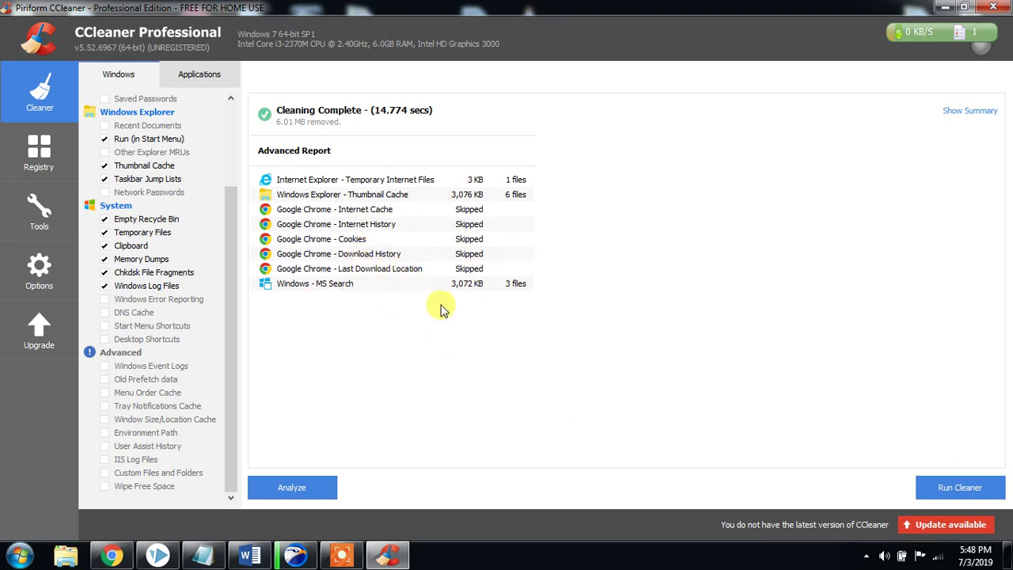
pyautogui.click(961, 112)
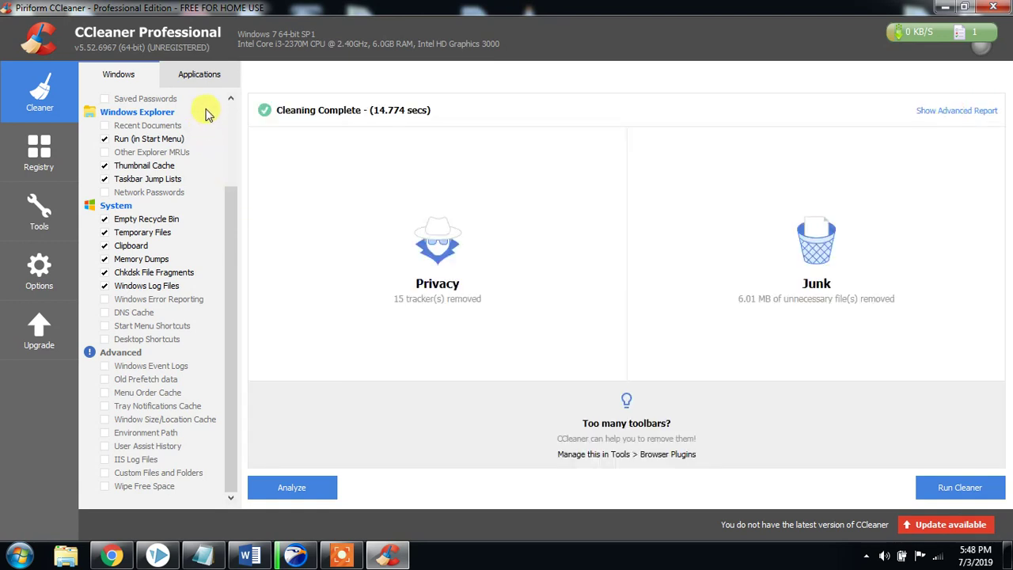
# Include Office 2013 in the application items to clean
pyautogui.click(206, 79)
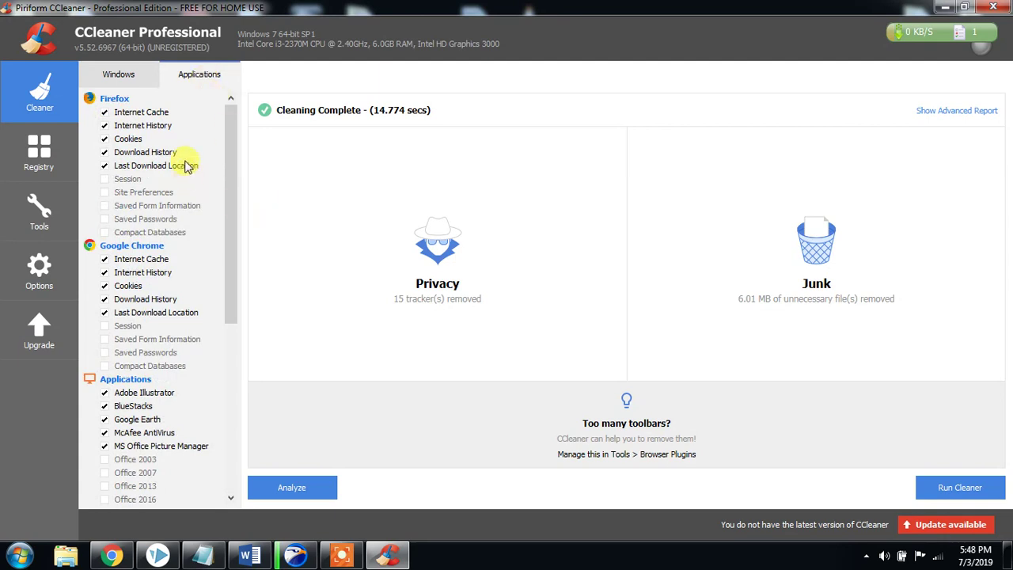
pyautogui.click(125, 78)
pyautogui.click(198, 83)
pyautogui.moveTo(237, 308); pyautogui.dragTo(236, 398)
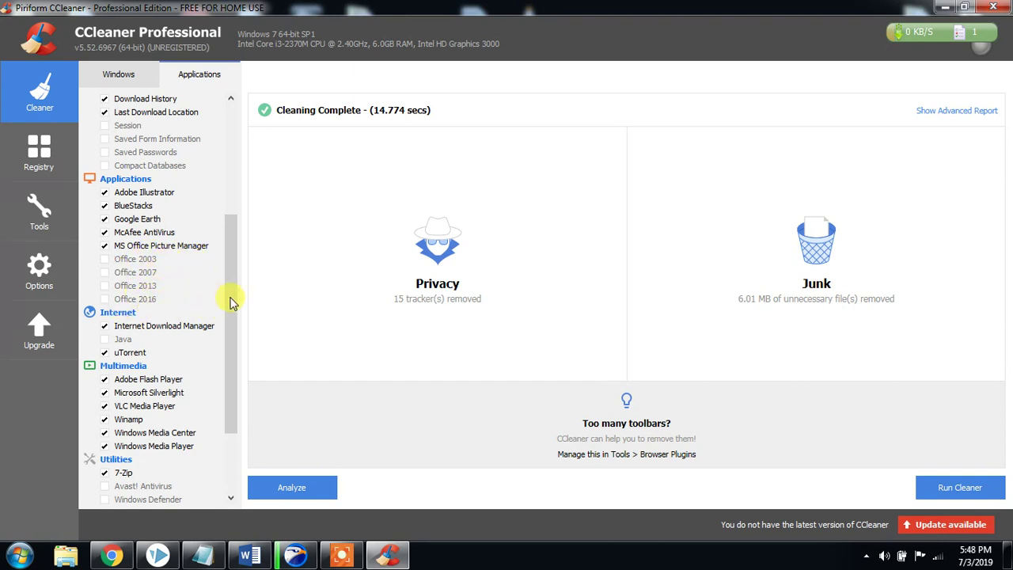
pyautogui.moveTo(234, 299); pyautogui.dragTo(236, 336)
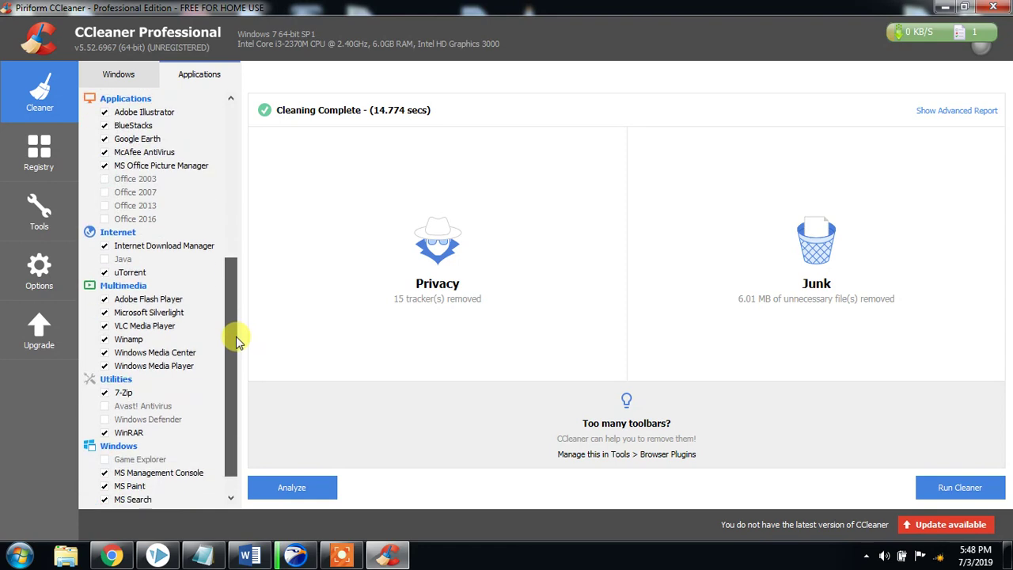
pyautogui.click(103, 206)
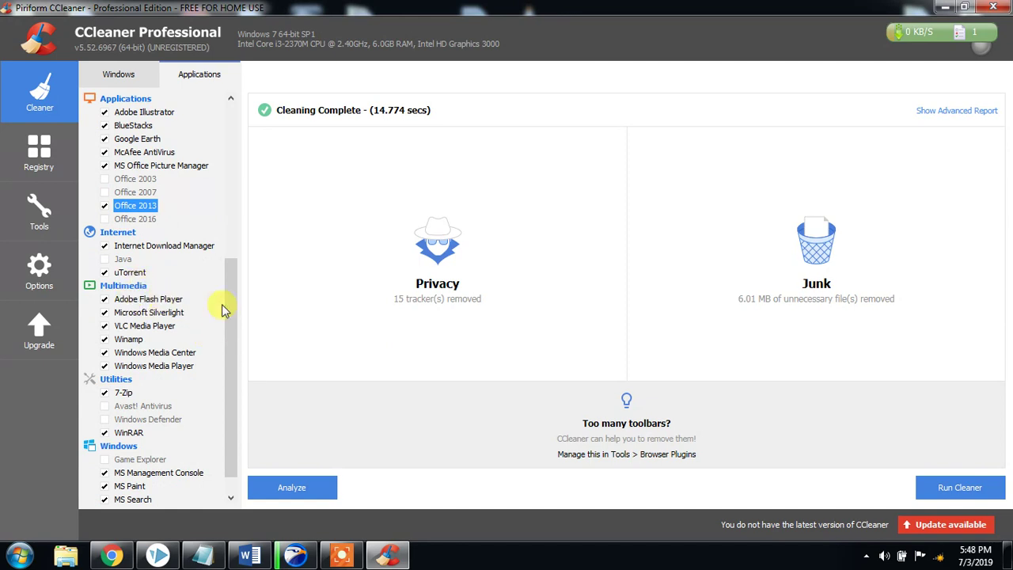
# Look through the remaining application items to clean, including Utilities and Windows, and compare them with the Windows cleaning list
pyautogui.moveTo(229, 308); pyautogui.dragTo(231, 354)
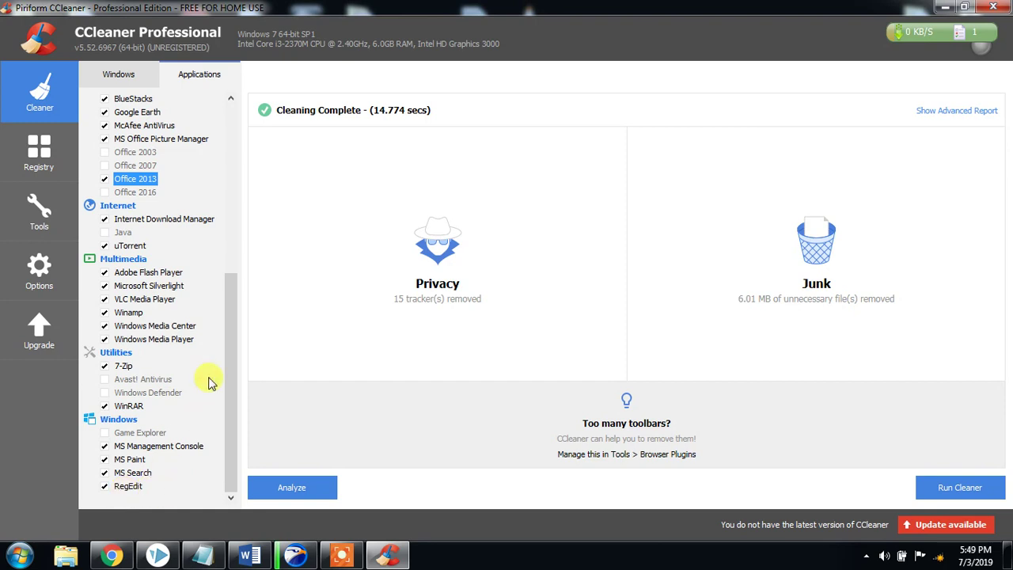
pyautogui.moveTo(229, 386); pyautogui.dragTo(233, 166)
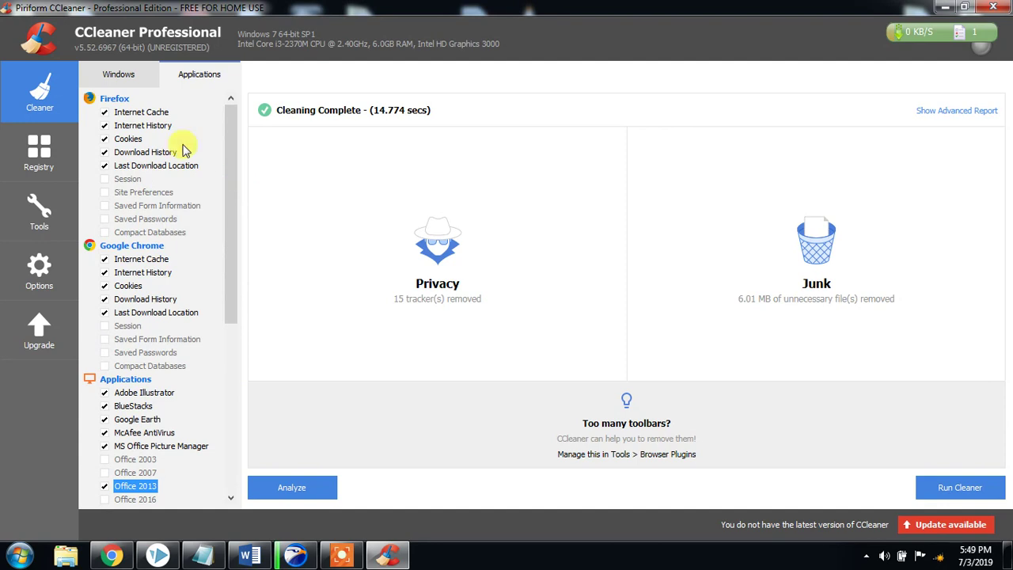
pyautogui.click(133, 79)
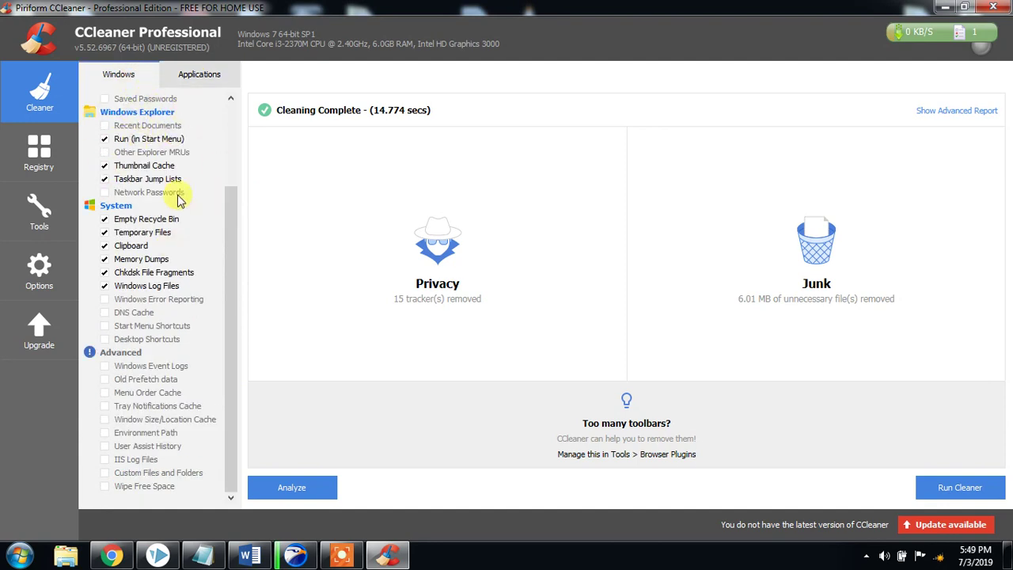
pyautogui.click(199, 75)
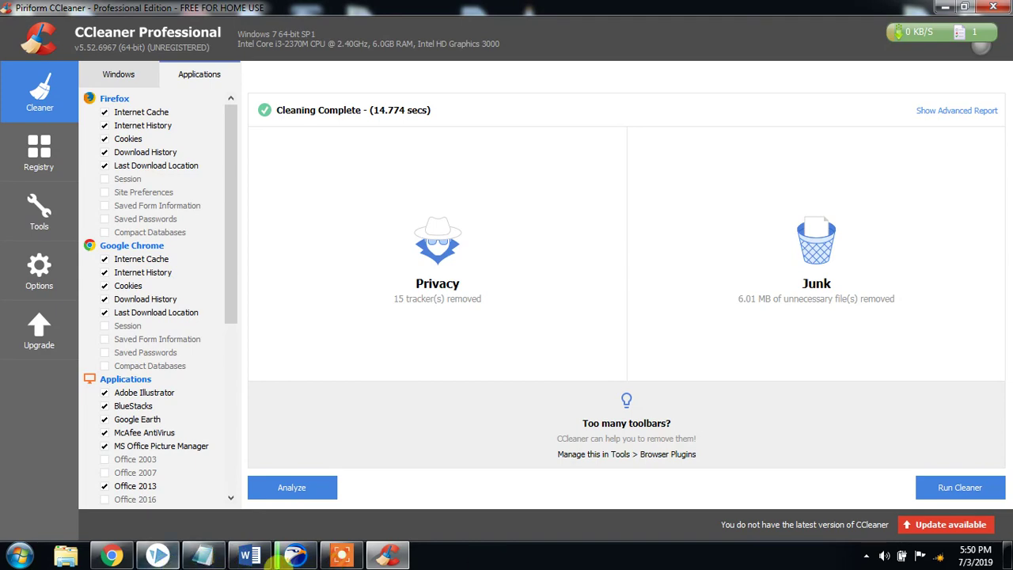
pyautogui.click(343, 557)
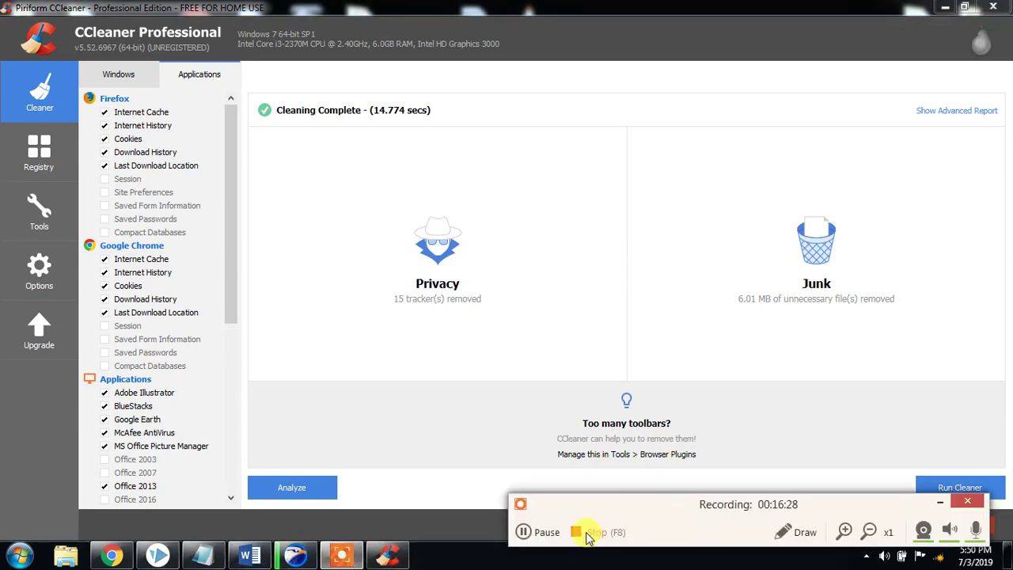